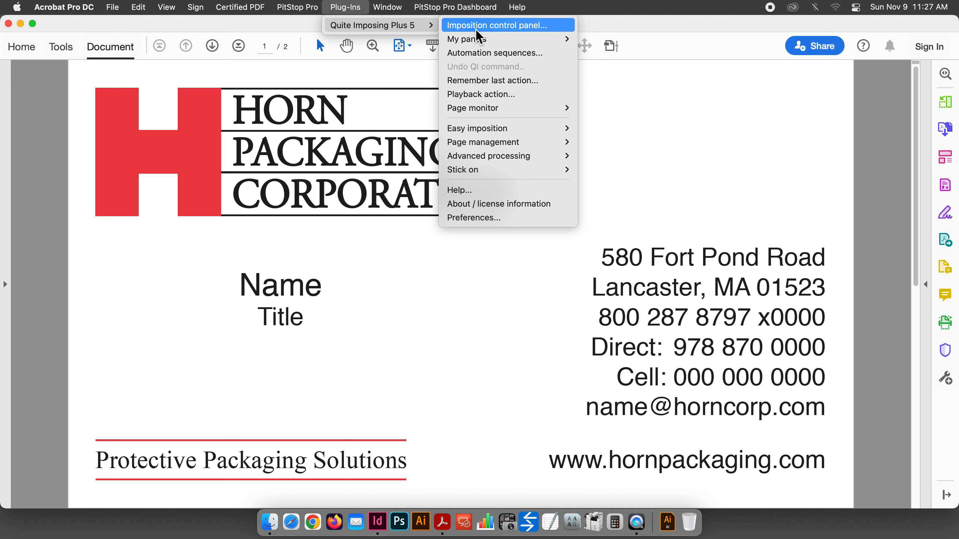
Step: Add a new automation sequence category named "business cards" in Quite Imposing Plus
{"action": "left_click", "coordinate": [500, 28]}
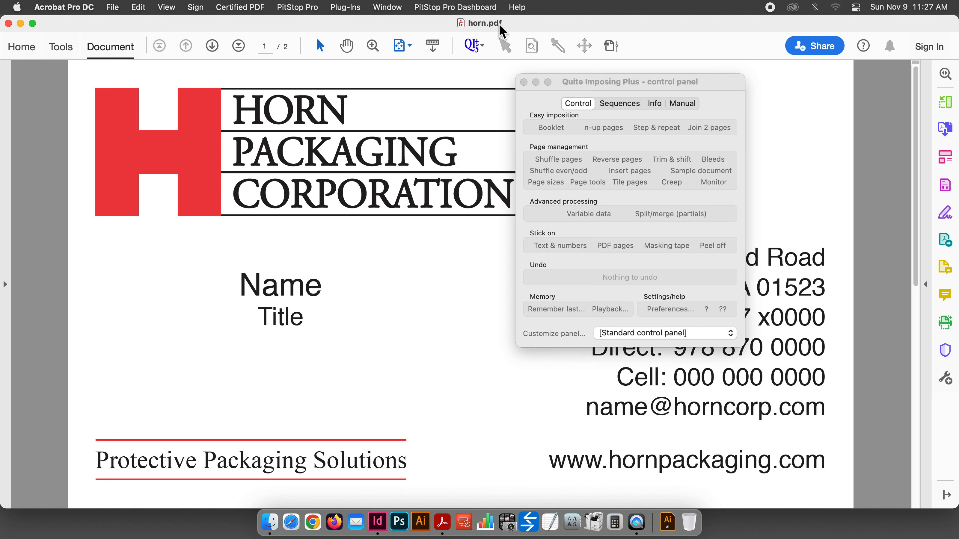
{"action": "left_click", "coordinate": [621, 105]}
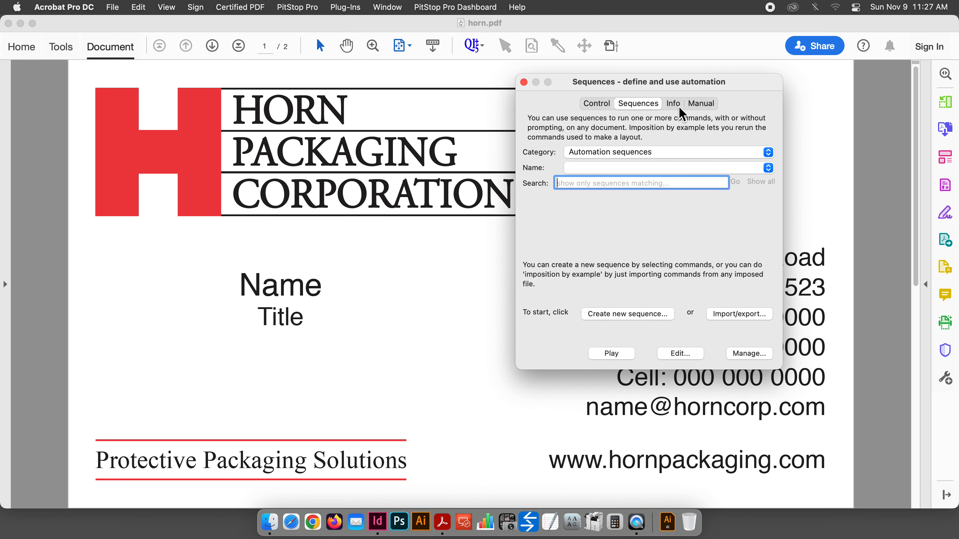
{"action": "left_click", "coordinate": [628, 156]}
{"action": "left_click", "coordinate": [602, 133]}
{"action": "left_click", "coordinate": [600, 152]}
{"action": "left_click", "coordinate": [641, 227]}
{"action": "left_click", "coordinate": [629, 153]}
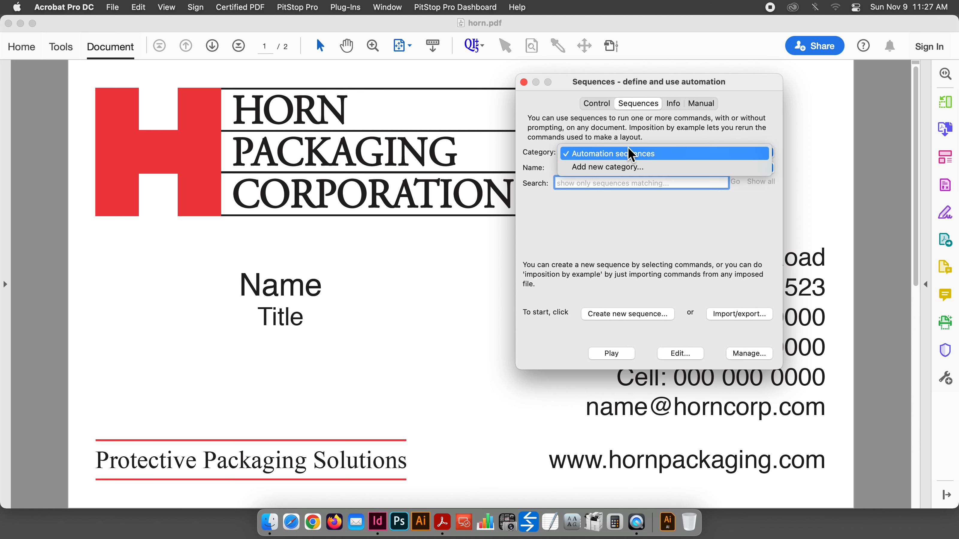
{"action": "left_click", "coordinate": [623, 167]}
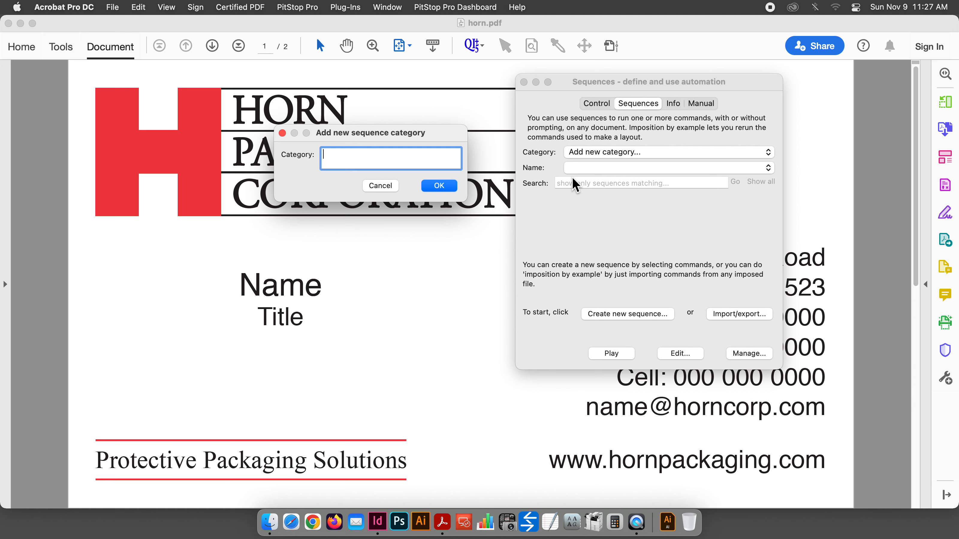
{"action": "type", "text": "business cards"}
{"action": "key", "text": "Return"}
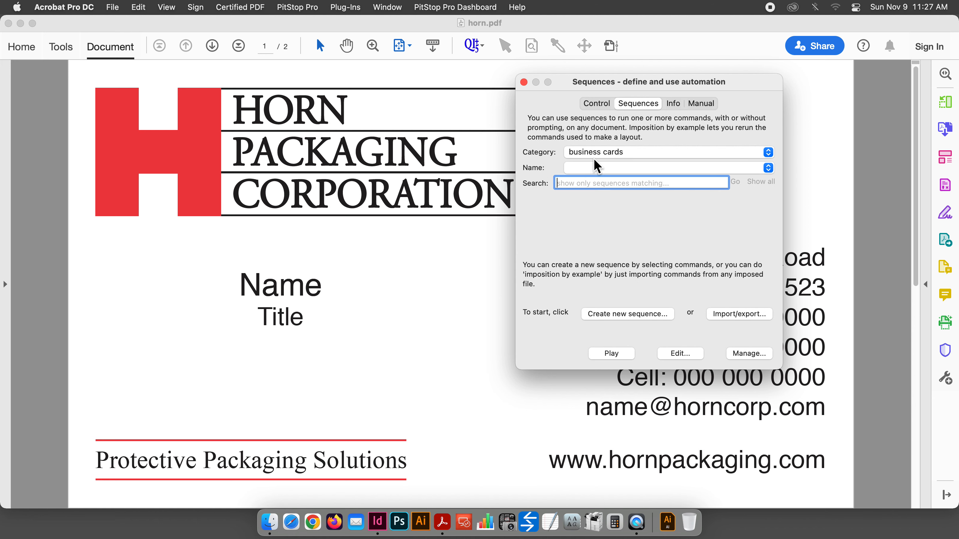
Step: Create a new sequence with a Step and repeat command that modifies the current document instead of creating a new one
{"action": "left_click", "coordinate": [623, 315]}
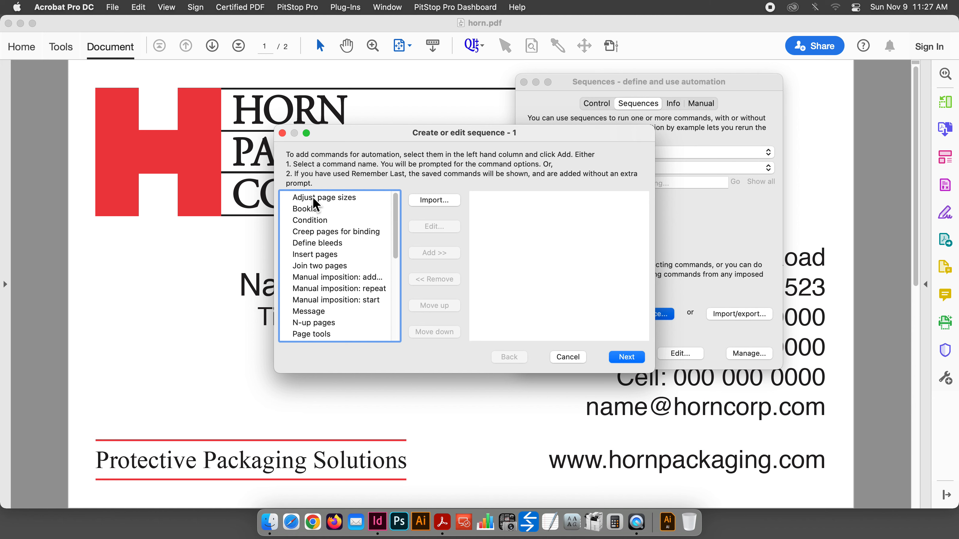
{"action": "left_click_drag", "start_coordinate": [395, 222], "coordinate": [389, 302]}
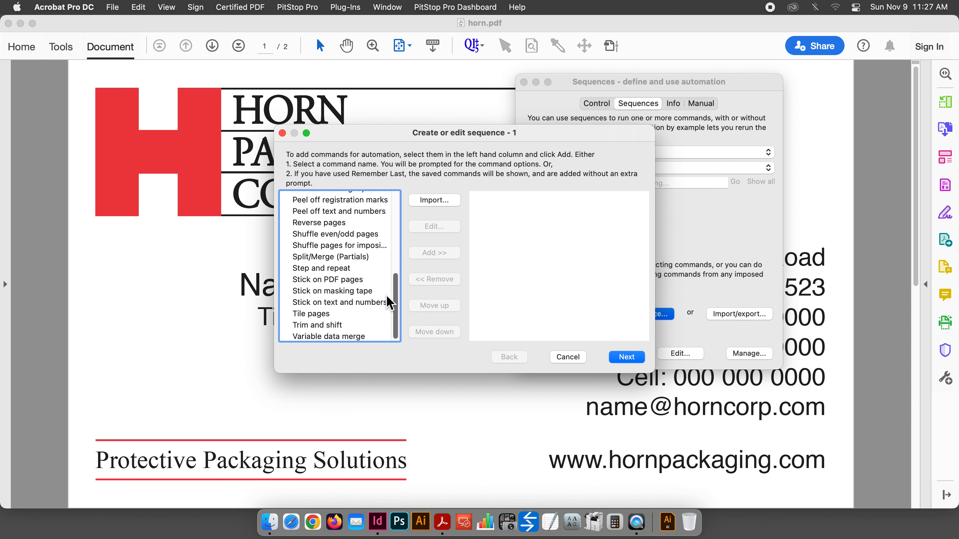
{"action": "left_click", "coordinate": [318, 268]}
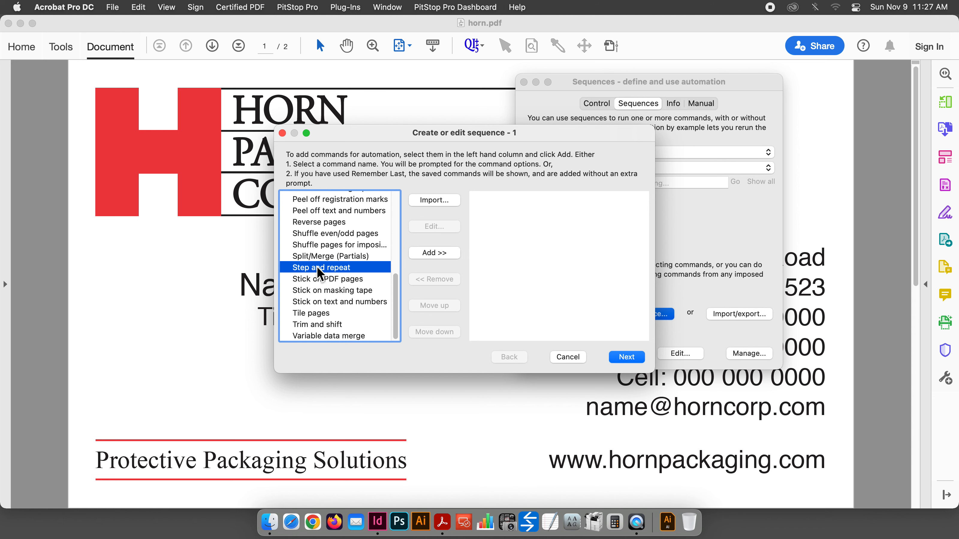
{"action": "double_click", "coordinate": [317, 267]}
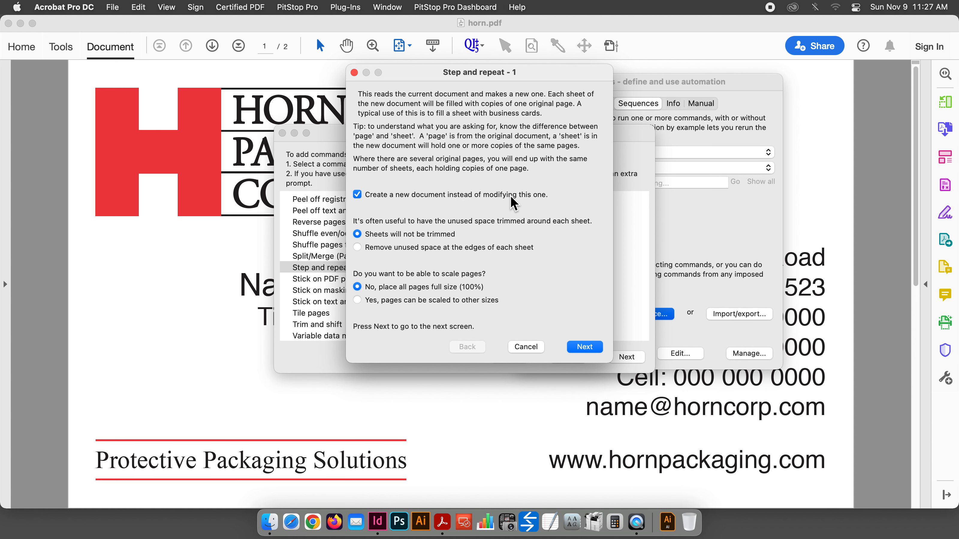
{"action": "left_click", "coordinate": [356, 195]}
{"action": "left_click", "coordinate": [584, 347]}
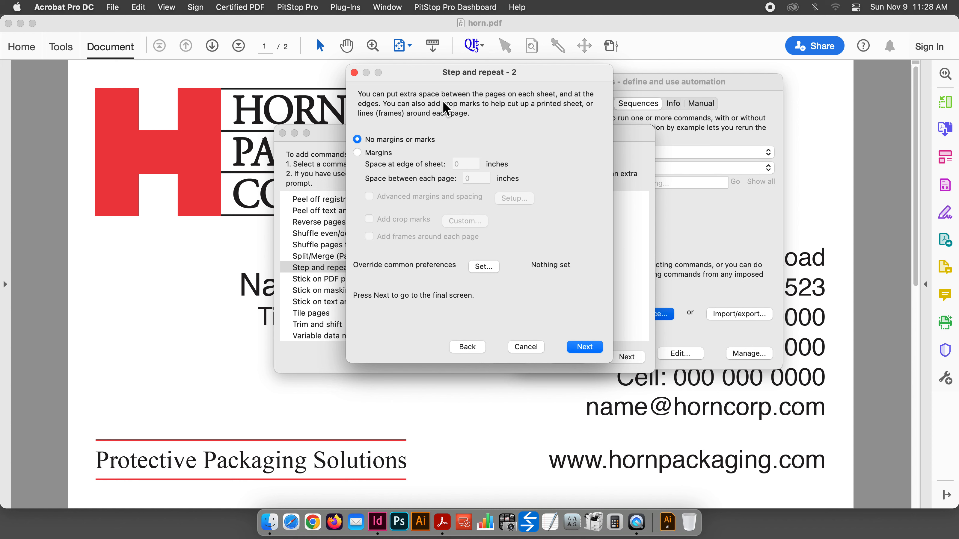
Step: Enable margins for the Step and repeat command and add crop marks
{"action": "left_click", "coordinate": [357, 153]}
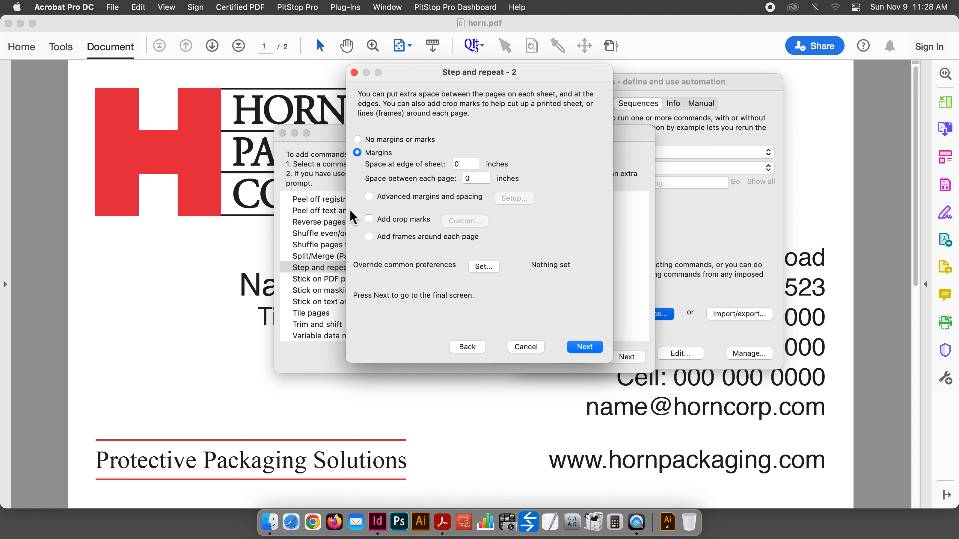
{"action": "left_click", "coordinate": [369, 220]}
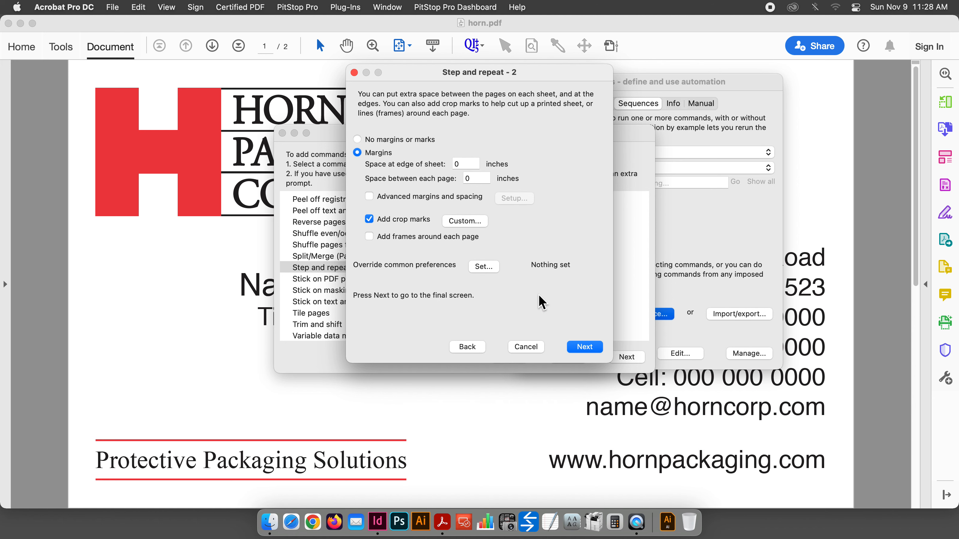
{"action": "left_click", "coordinate": [584, 348]}
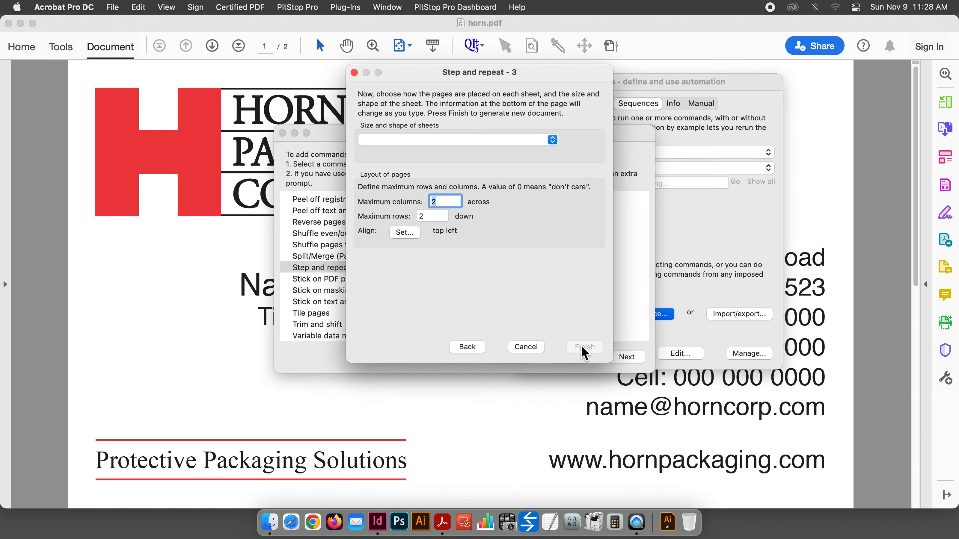
Step: Set the sheet size to US Letter (8.50 x 11.00 in) with maximum columns 0 and maximum rows 0
{"action": "left_click", "coordinate": [428, 141]}
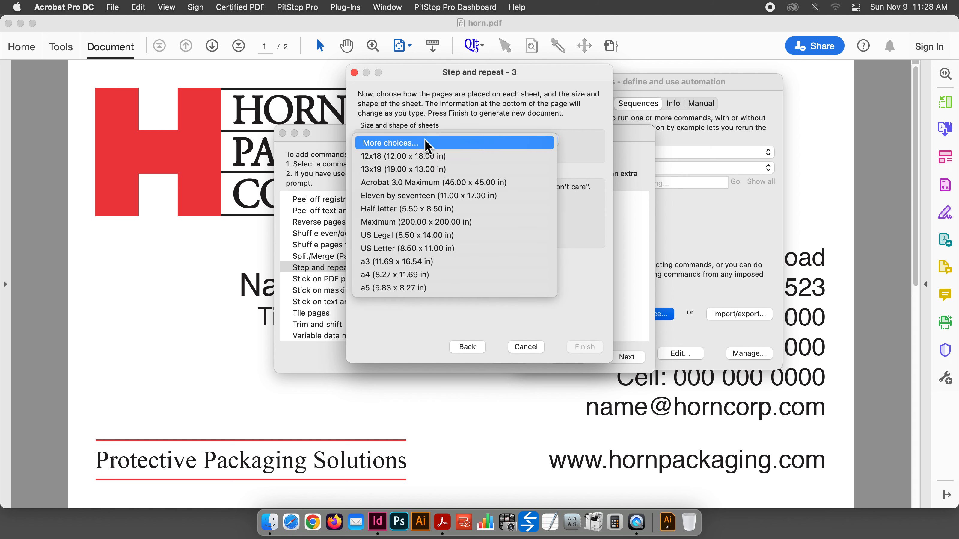
{"action": "left_click", "coordinate": [417, 248]}
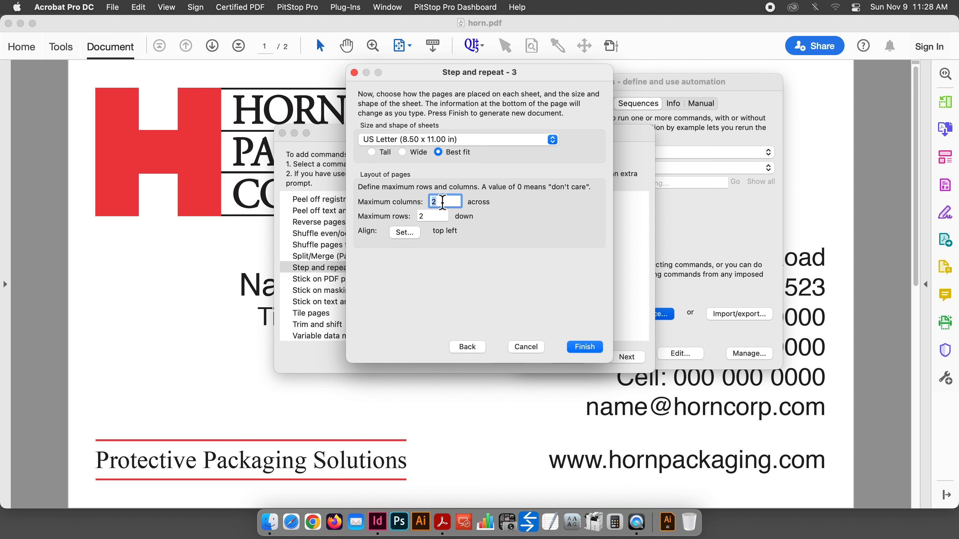
{"action": "type", "text": "0"}
{"action": "key", "text": "Tab"}
{"action": "type", "text": "0"}
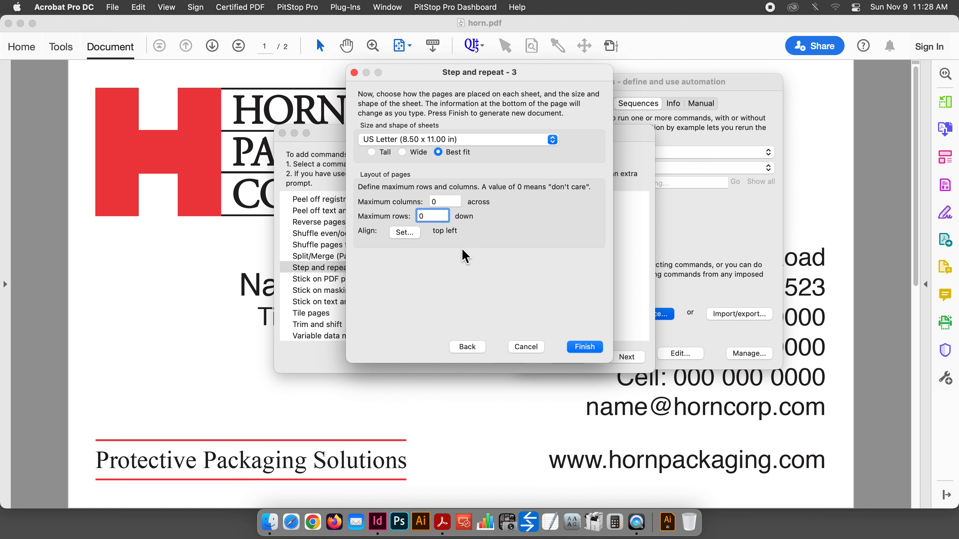
Step: Align the pages to the centre of the sheet and finish the Step and repeat setup
{"action": "left_click", "coordinate": [404, 232]}
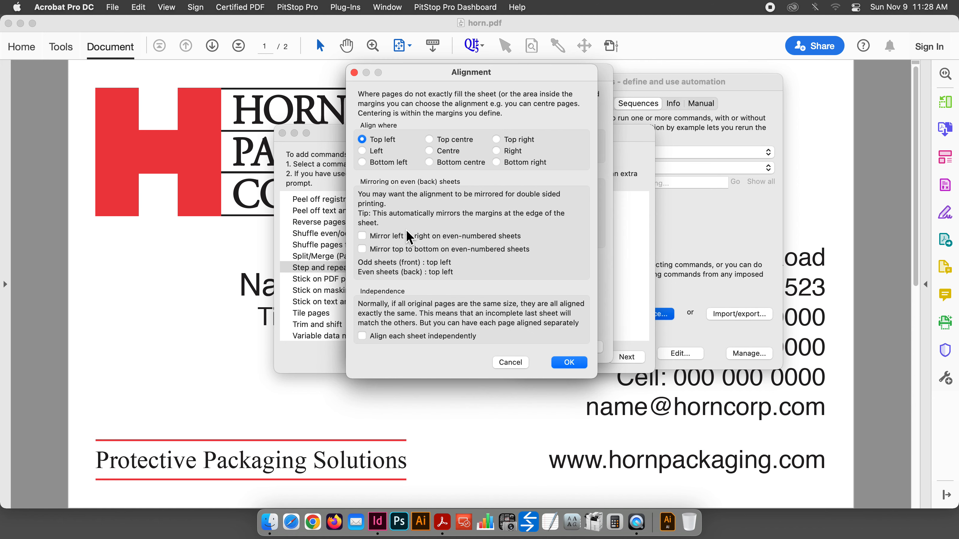
{"action": "left_click", "coordinate": [429, 150]}
{"action": "left_click", "coordinate": [570, 364]}
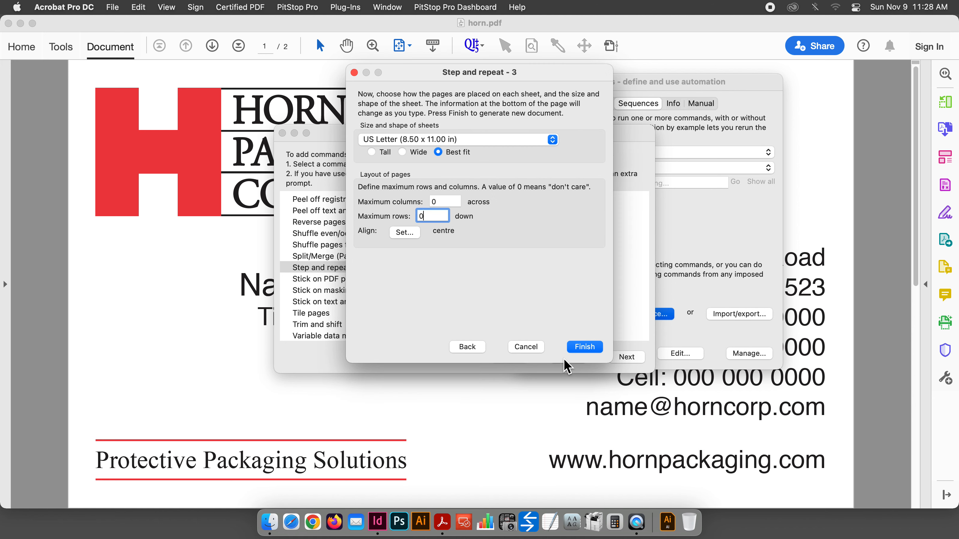
{"action": "left_click", "coordinate": [580, 348]}
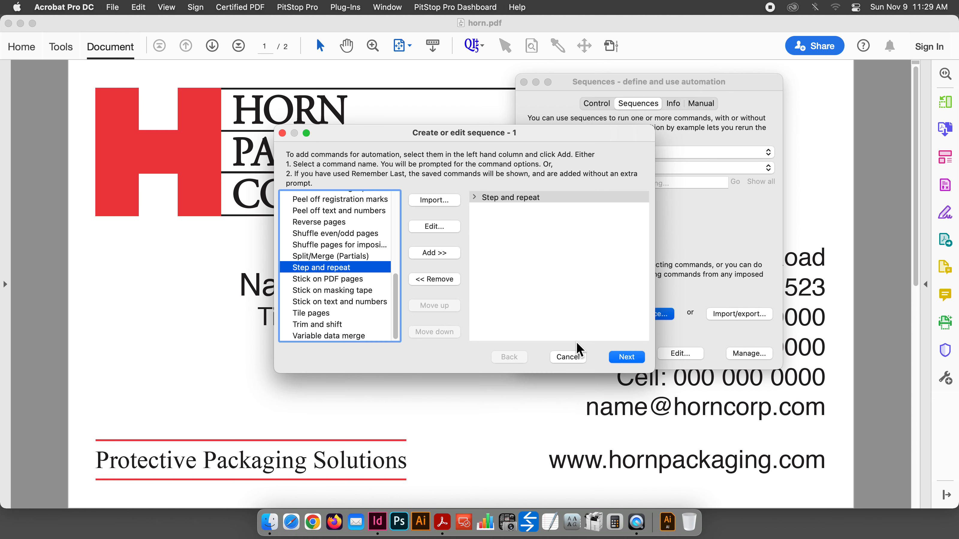
Step: Save the sequence as "business card letter" in Advanced batch mode, and play it on the open business card PDF
{"action": "left_click", "coordinate": [628, 358]}
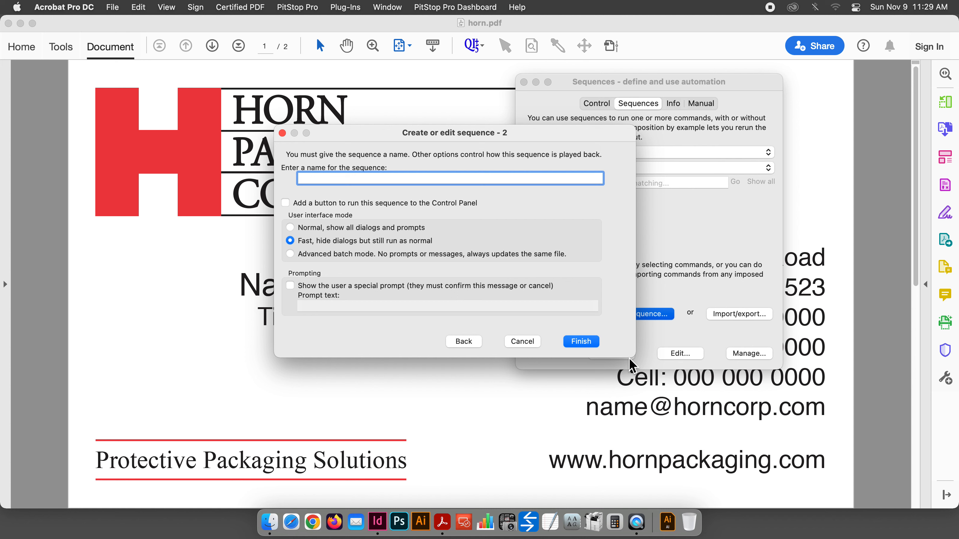
{"action": "type", "text": "busne"}
{"action": "key", "text": "BackSpace"}
{"action": "key", "text": "BackSpace"}
{"action": "key", "text": "BackSpace"}
{"action": "type", "text": "siness card lete"}
{"action": "key", "text": "BackSpace"}
{"action": "type", "text": "ter"}
{"action": "left_click", "coordinate": [290, 254]}
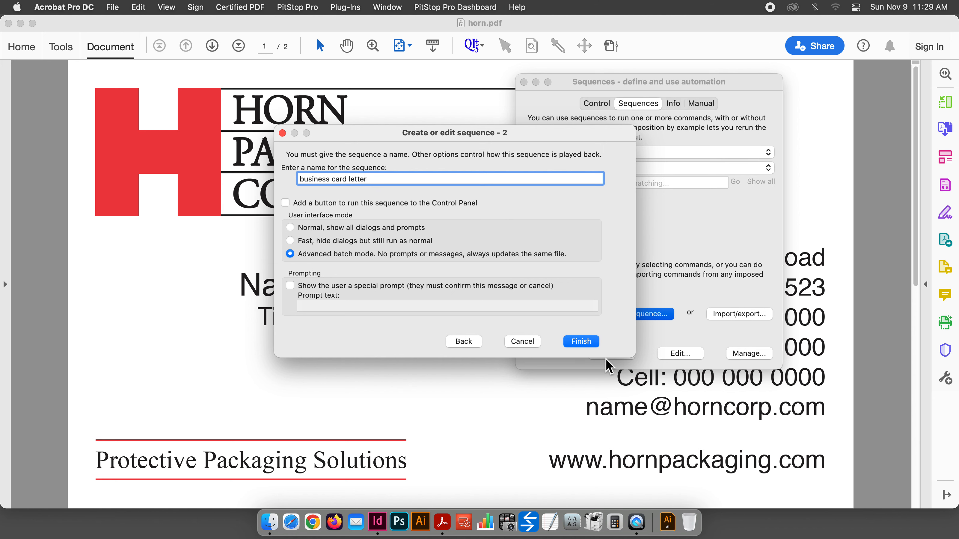
{"action": "left_click", "coordinate": [579, 340]}
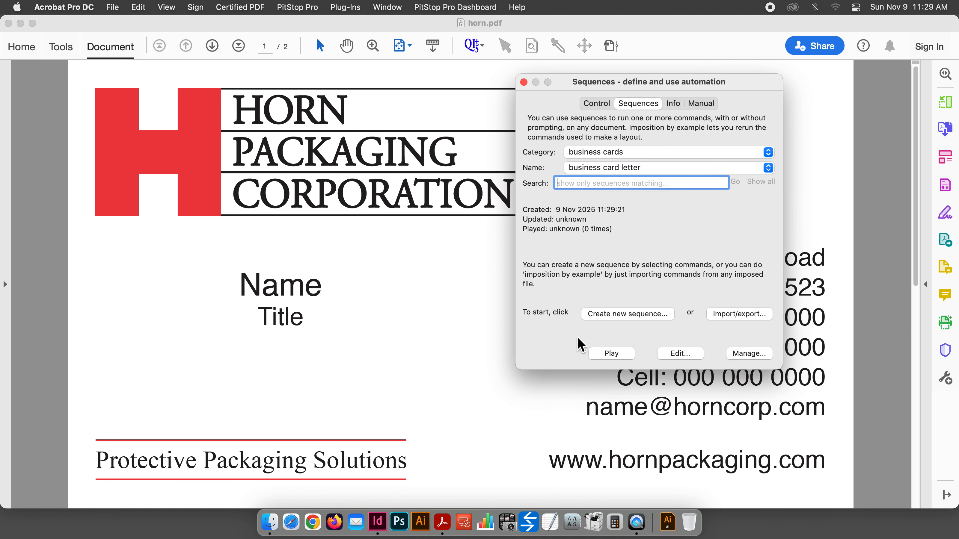
{"action": "left_click", "coordinate": [607, 353]}
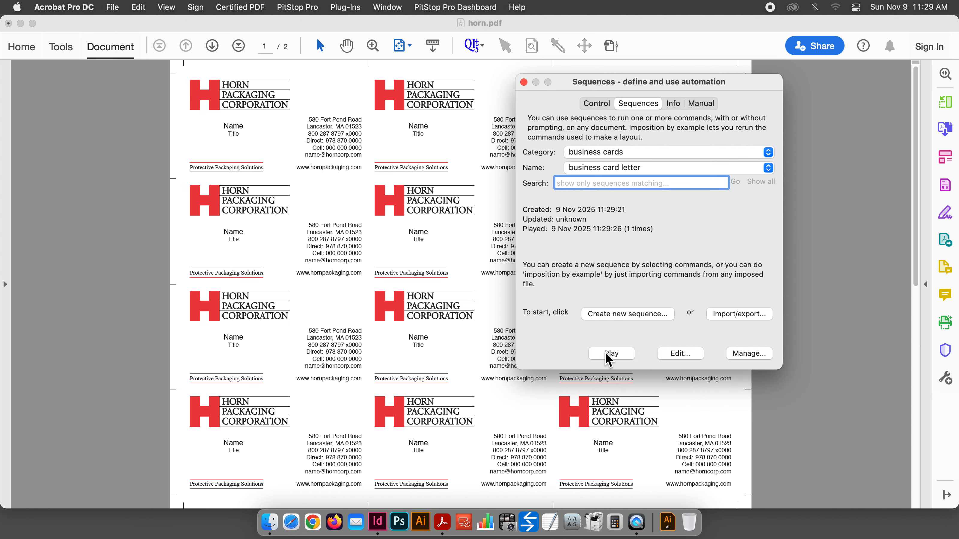
Step: Show the rulers around the imposed document
{"action": "mouse_move", "coordinate": [96, 453]}
{"action": "left_click", "coordinate": [166, 7]}
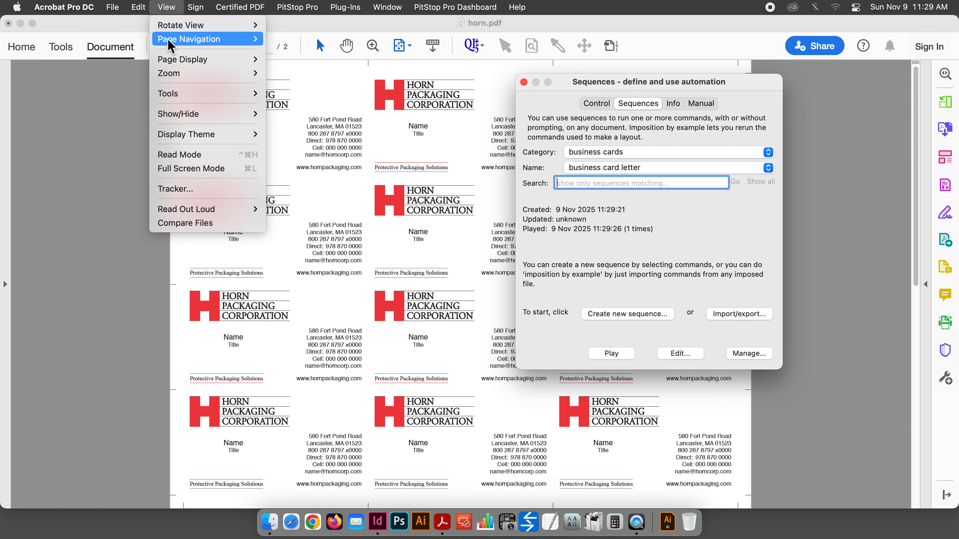
{"action": "mouse_move", "coordinate": [188, 114]}
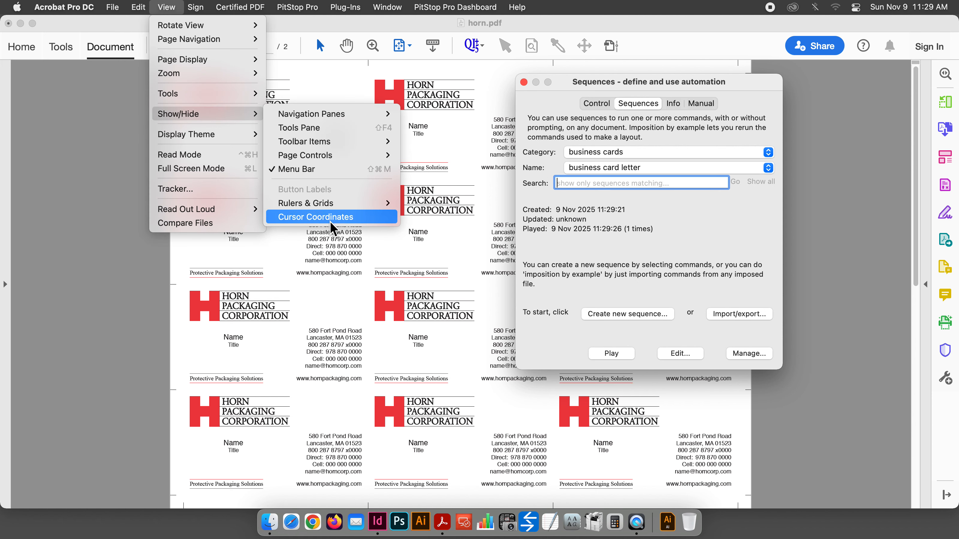
{"action": "mouse_move", "coordinate": [332, 204]}
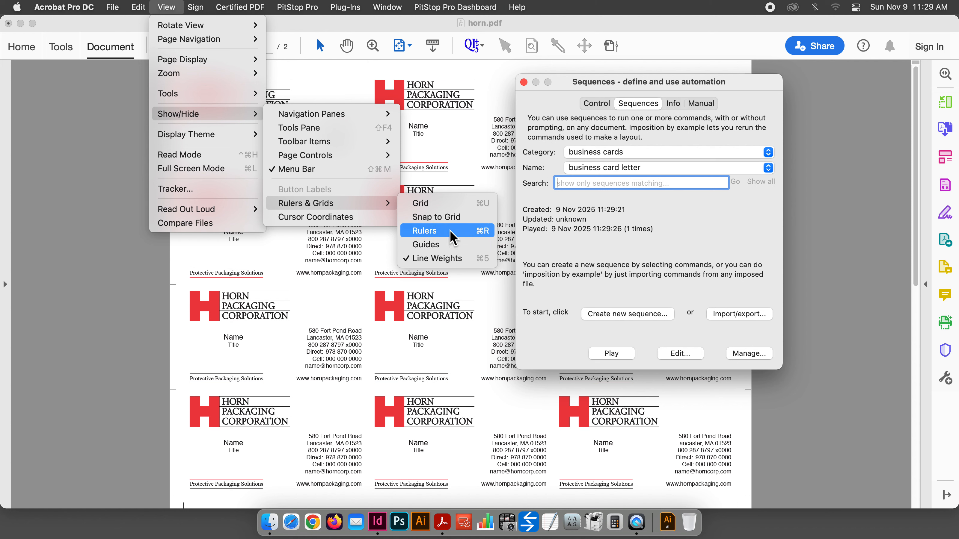
{"action": "left_click", "coordinate": [490, 231]}
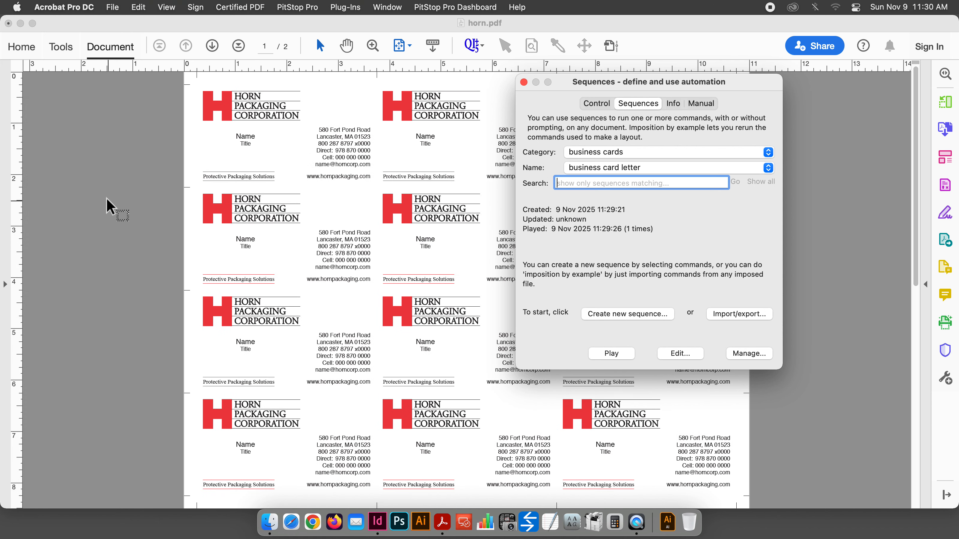
{"action": "key", "text": "super+r"}
{"action": "key", "text": "super+r"}
{"action": "key", "text": "super+r"}
{"action": "key", "text": "super+r"}
{"action": "key", "text": "super+r"}
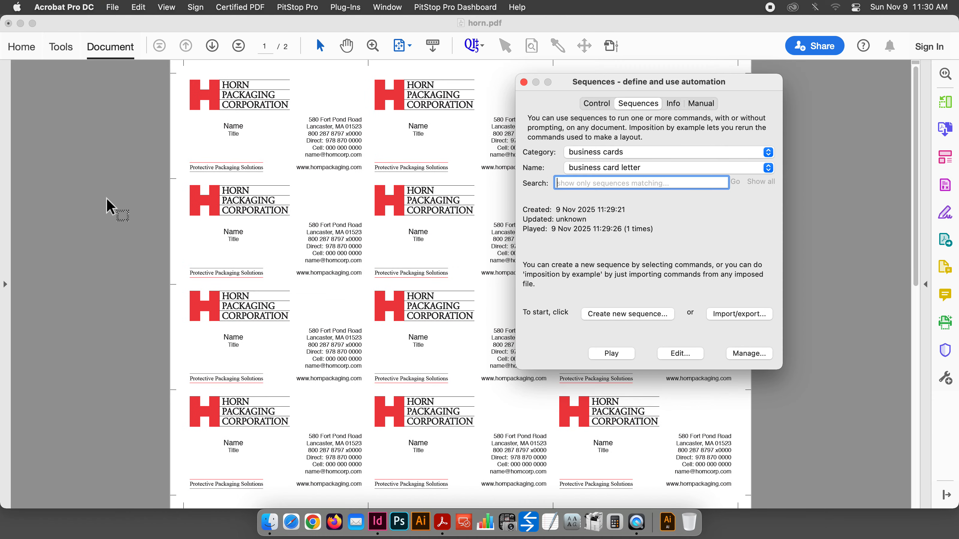
{"action": "key", "text": "super+r"}
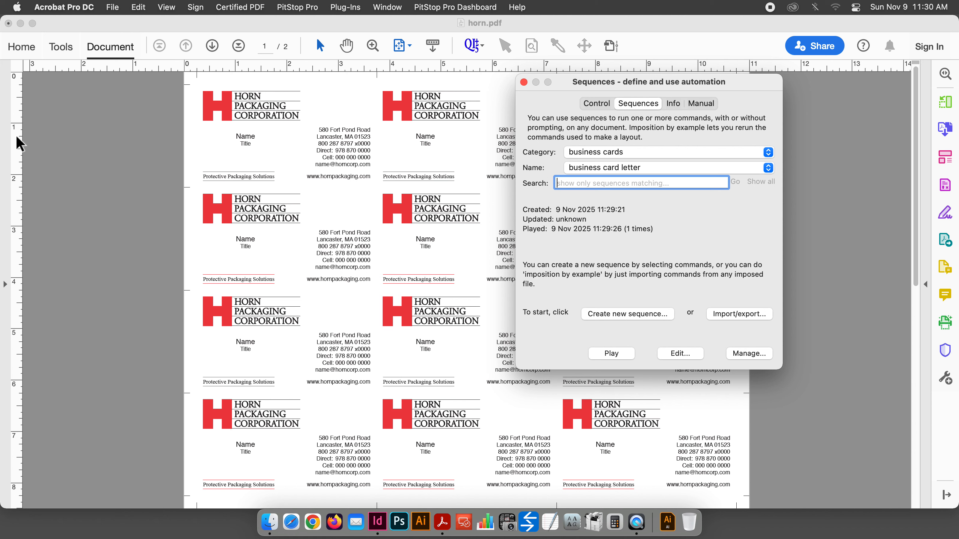
Step: Place two vertical and two horizontal ruler guides along the crop marks, framing the first card on the sheet
{"action": "left_click_drag", "start_coordinate": [16, 138], "coordinate": [196, 148]}
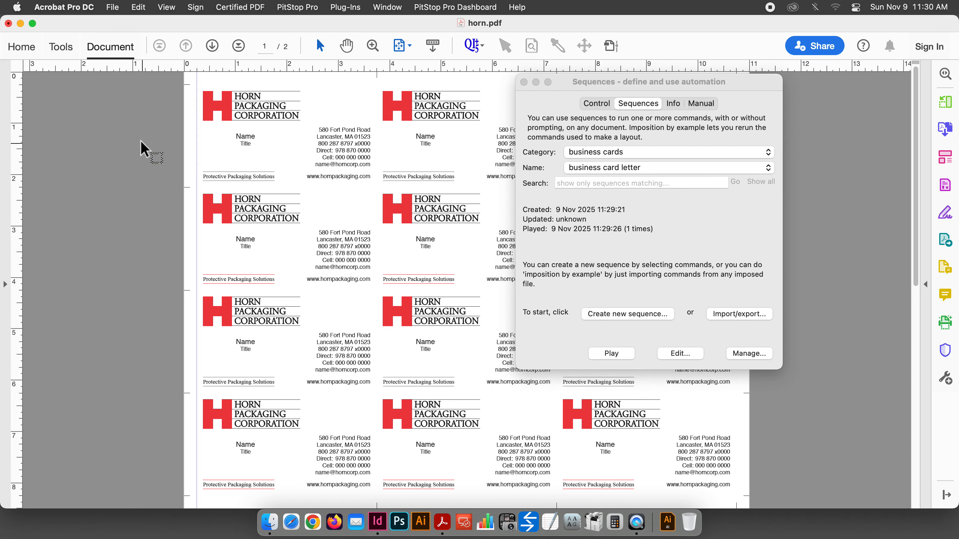
{"action": "left_click_drag", "start_coordinate": [17, 139], "coordinate": [356, 154]}
{"action": "left_click_drag", "start_coordinate": [372, 155], "coordinate": [376, 156]}
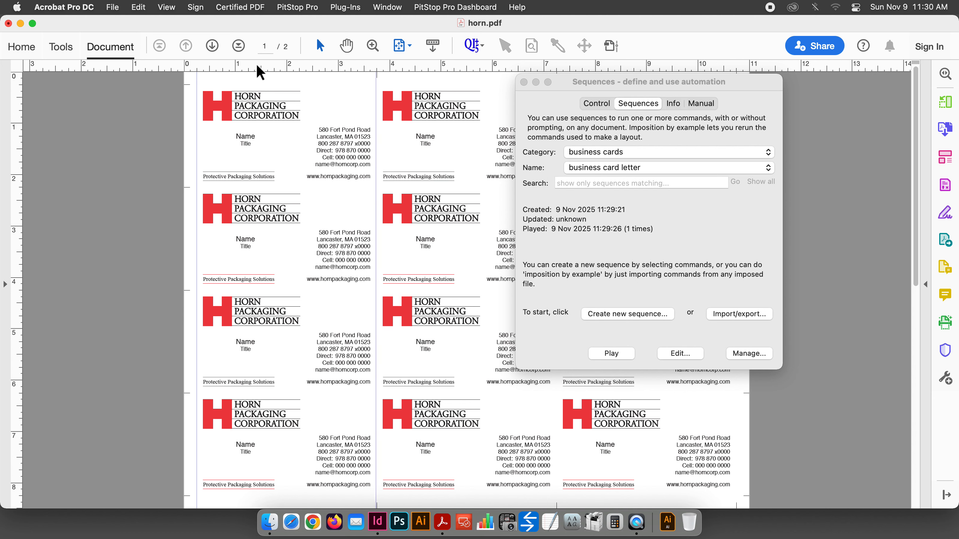
{"action": "left_click_drag", "start_coordinate": [260, 71], "coordinate": [252, 186]}
{"action": "left_click_drag", "start_coordinate": [273, 68], "coordinate": [271, 83]}
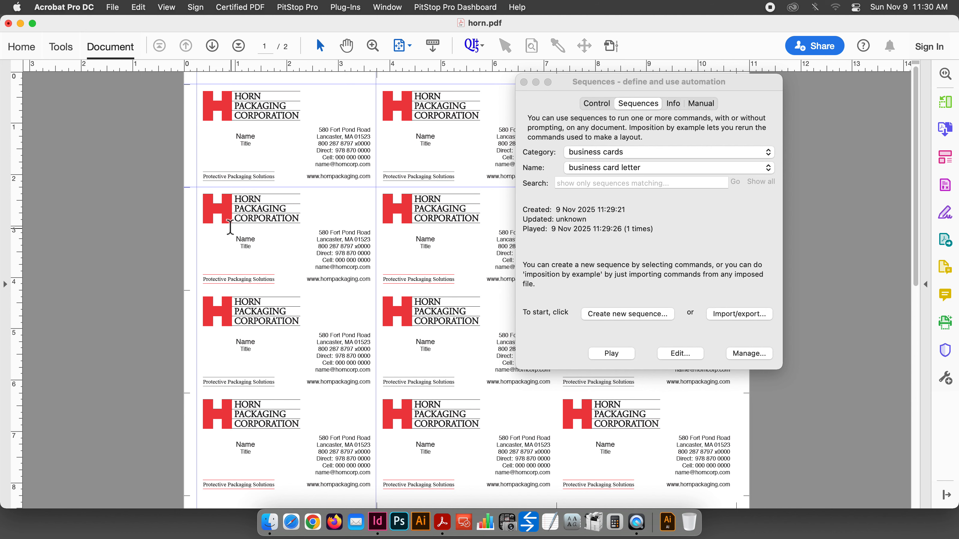
Step: Check the imposed card backs on page 2, return to page 1, and move the Sequences window to uncover more of the sheet
{"action": "left_click", "coordinate": [212, 44]}
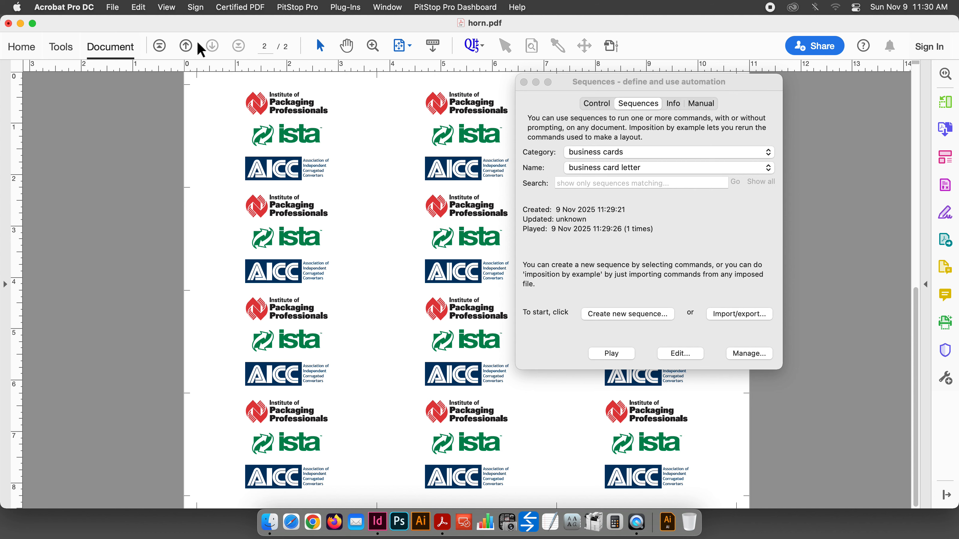
{"action": "left_click", "coordinate": [184, 44]}
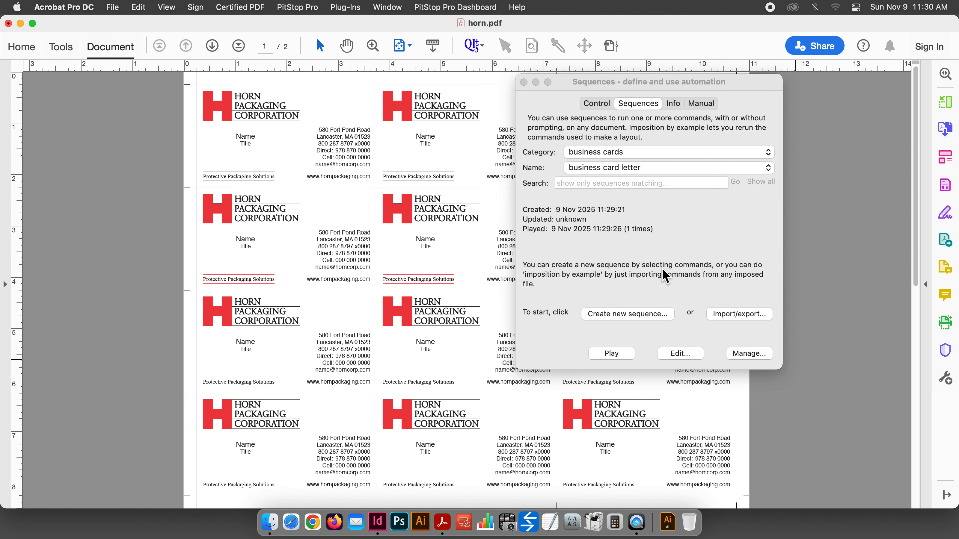
{"action": "left_click_drag", "start_coordinate": [584, 75], "coordinate": [691, 98]}
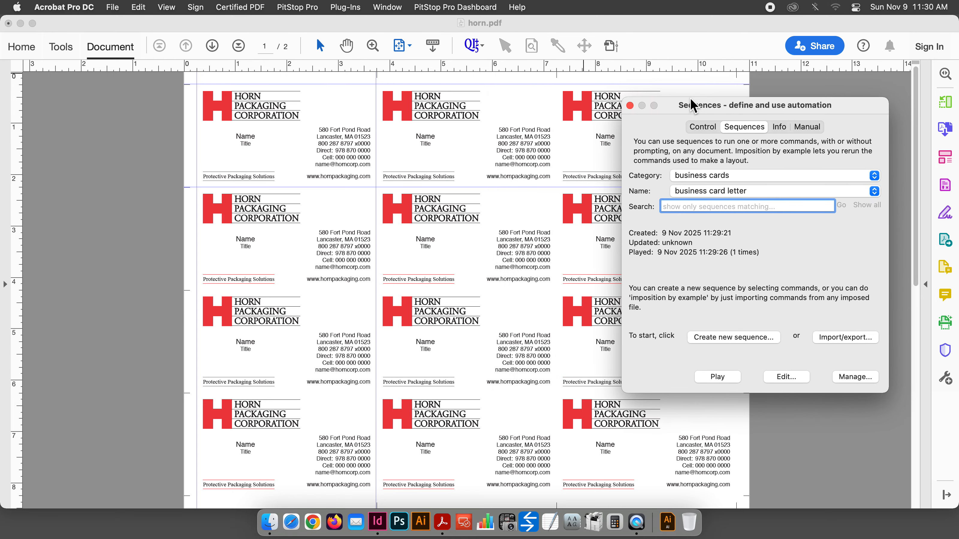
Step: Close the imposed horn.pdf without saving, and play the "business card letter" sequence on dri no cell.pdf
{"action": "left_click", "coordinate": [9, 23]}
{"action": "left_click", "coordinate": [523, 247]}
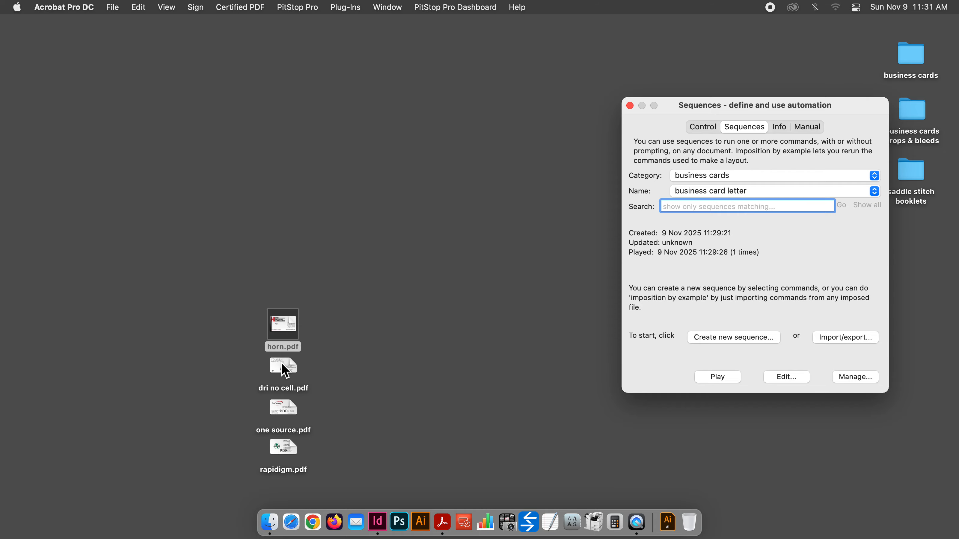
{"action": "double_click", "coordinate": [284, 371]}
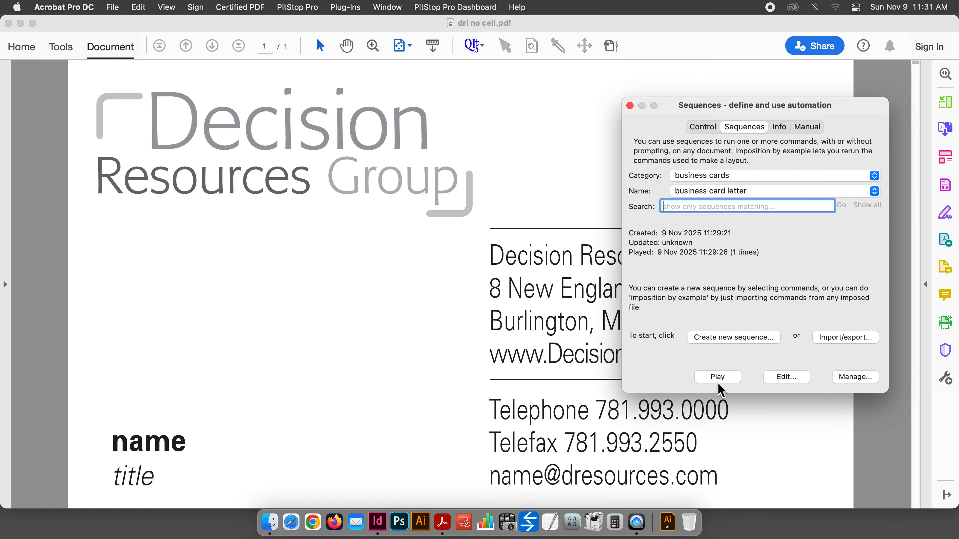
{"action": "left_click", "coordinate": [718, 379]}
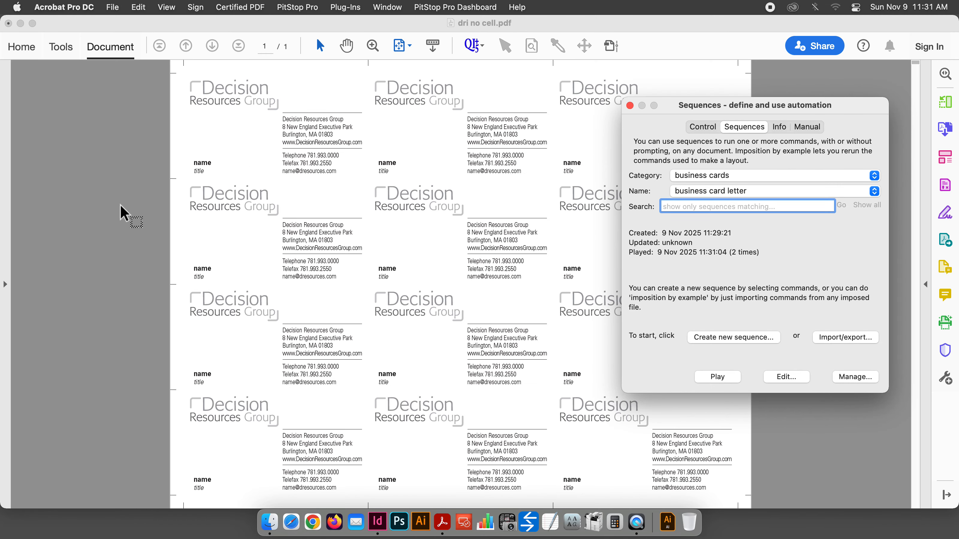
Step: Discard the changes to dri no cell.pdf, and play the "business card letter" sequence on one source.pdf
{"action": "key", "text": "super+w"}
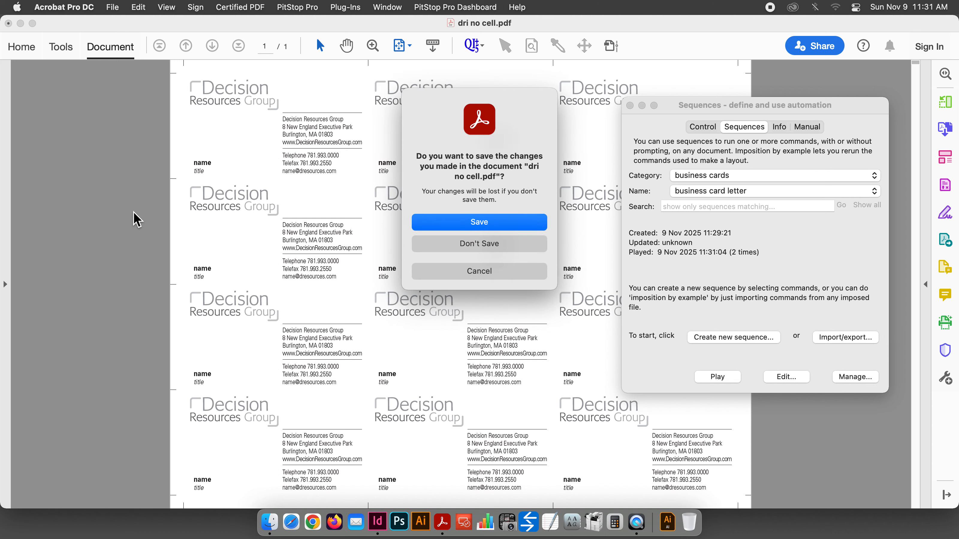
{"action": "left_click", "coordinate": [507, 244]}
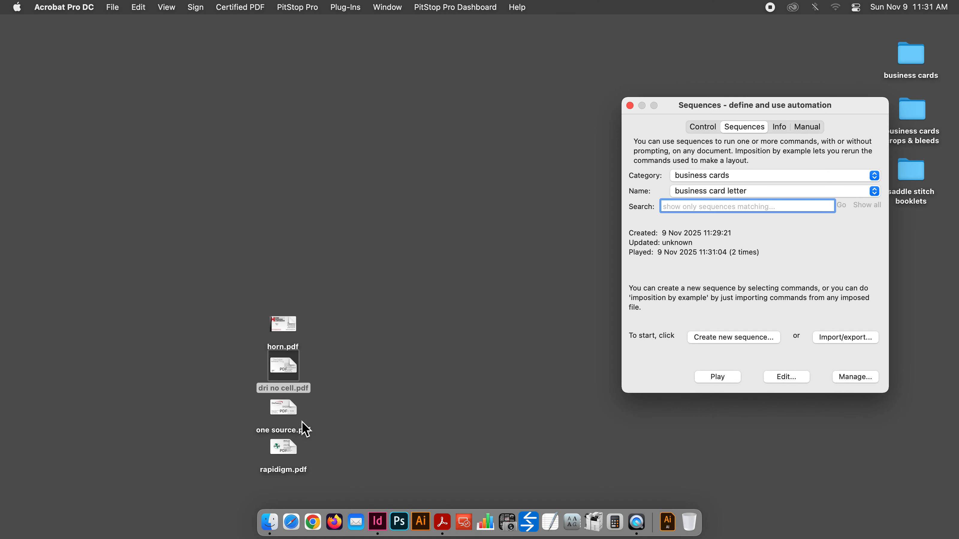
{"action": "left_click", "coordinate": [286, 408]}
{"action": "double_click", "coordinate": [284, 407]}
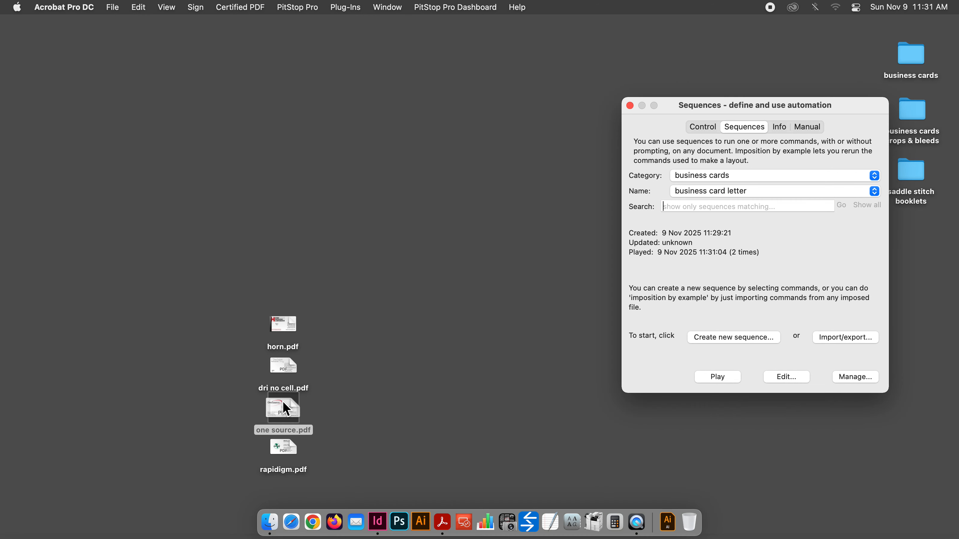
{"action": "left_click", "coordinate": [718, 377]}
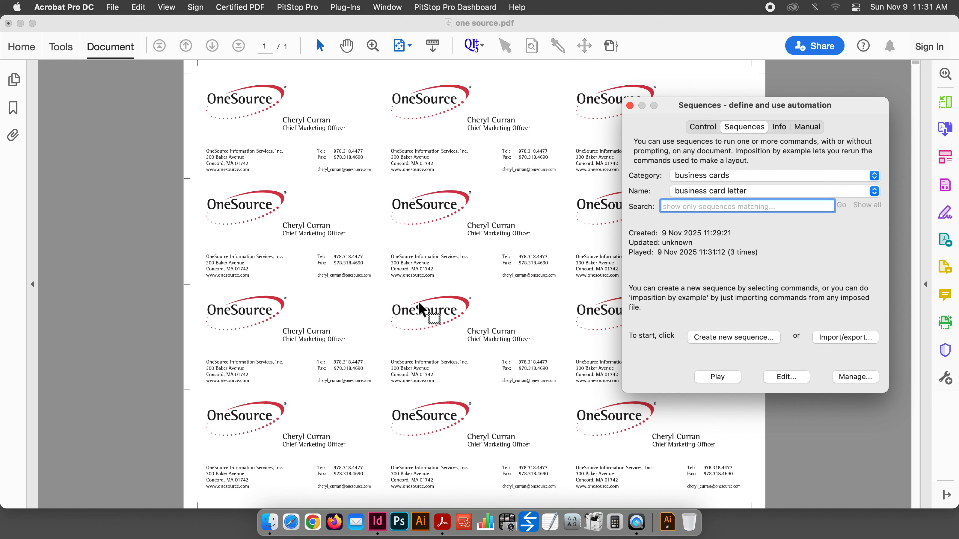
Step: Close one source.pdf without saving, and play the "business card letter" sequence on rapidigm.pdf
{"action": "key", "text": "super+w"}
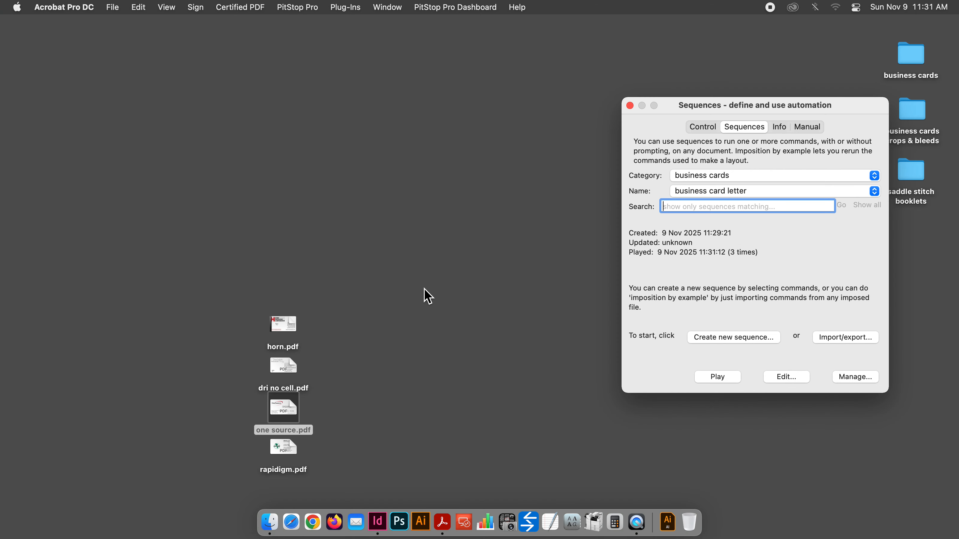
{"action": "double_click", "coordinate": [280, 450]}
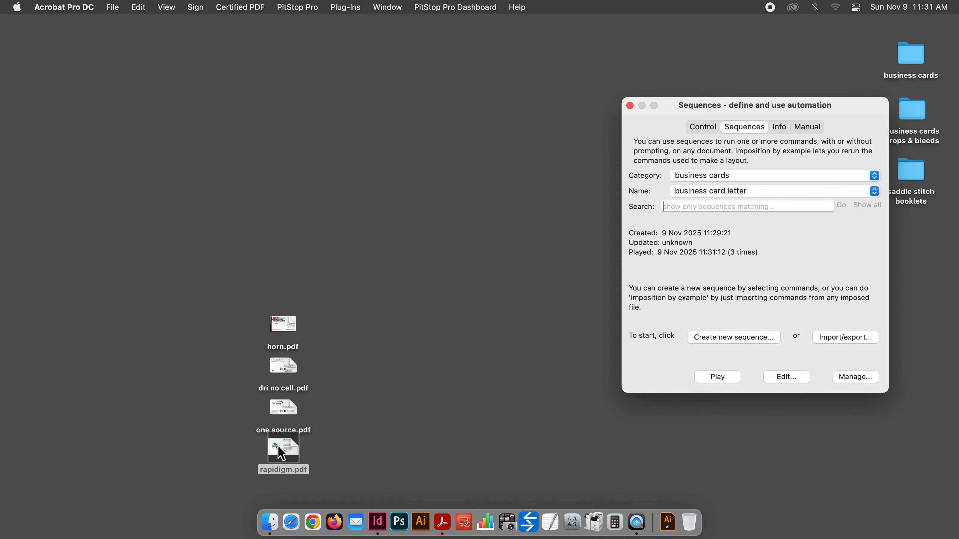
{"action": "left_click", "coordinate": [718, 377]}
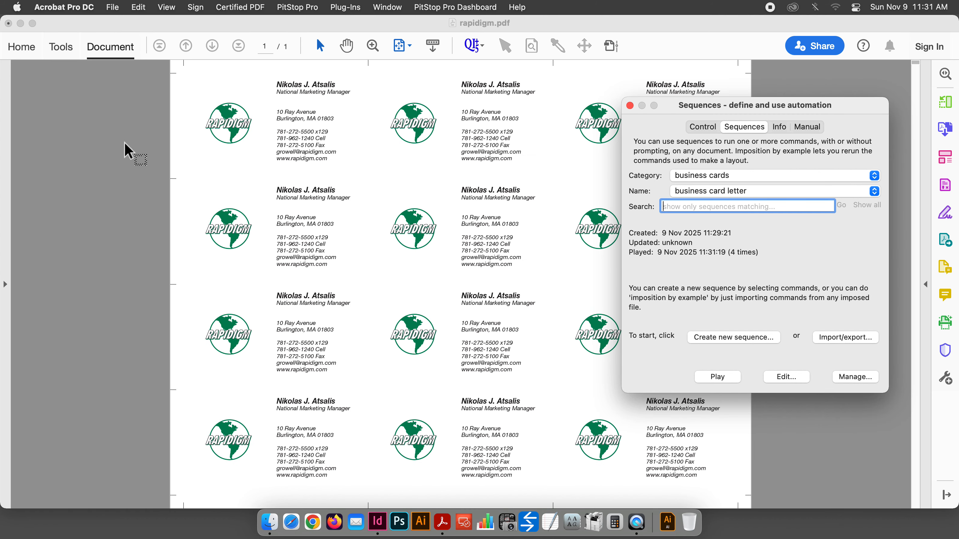
Step: Close rapidigm.pdf without saving its imposed layout, and reopen horn.pdf from the desktop
{"action": "left_click", "coordinate": [8, 24]}
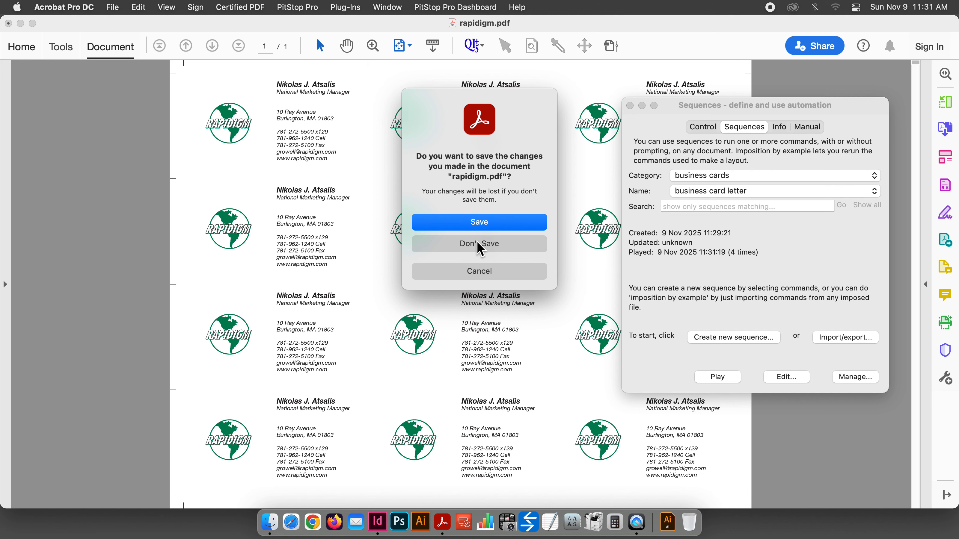
{"action": "left_click", "coordinate": [476, 244]}
{"action": "left_click", "coordinate": [419, 246]}
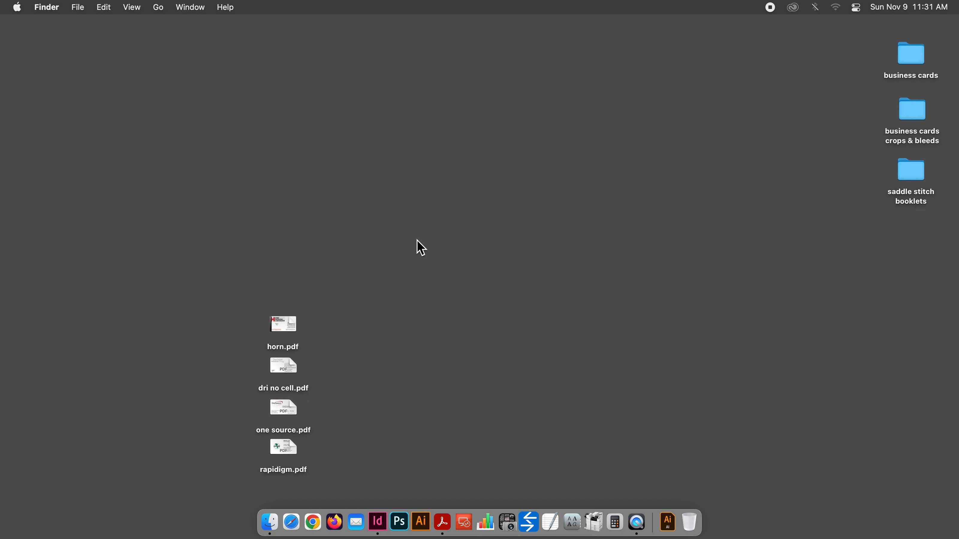
{"action": "double_click", "coordinate": [283, 324]}
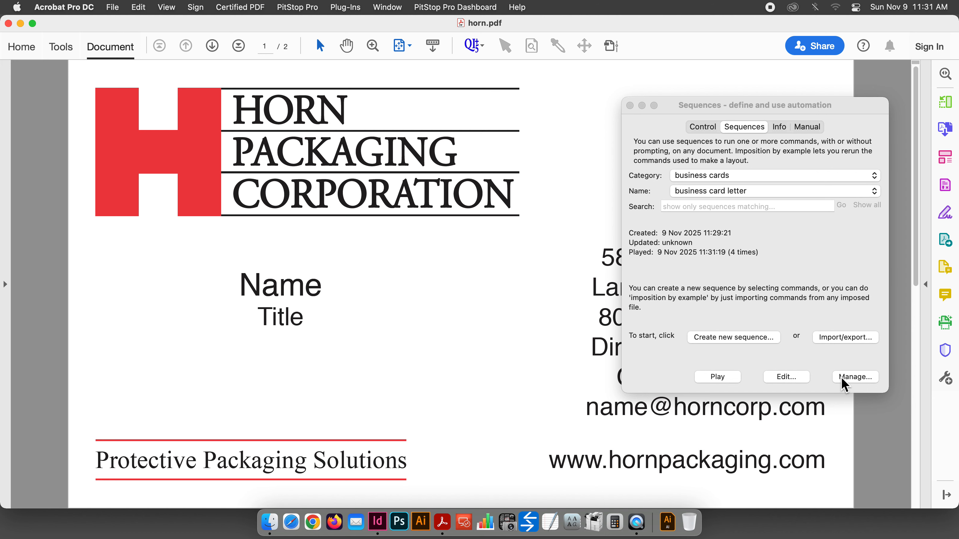
Step: Duplicate the "business card letter" sequence under the name "business card 11x17"
{"action": "left_click", "coordinate": [851, 378]}
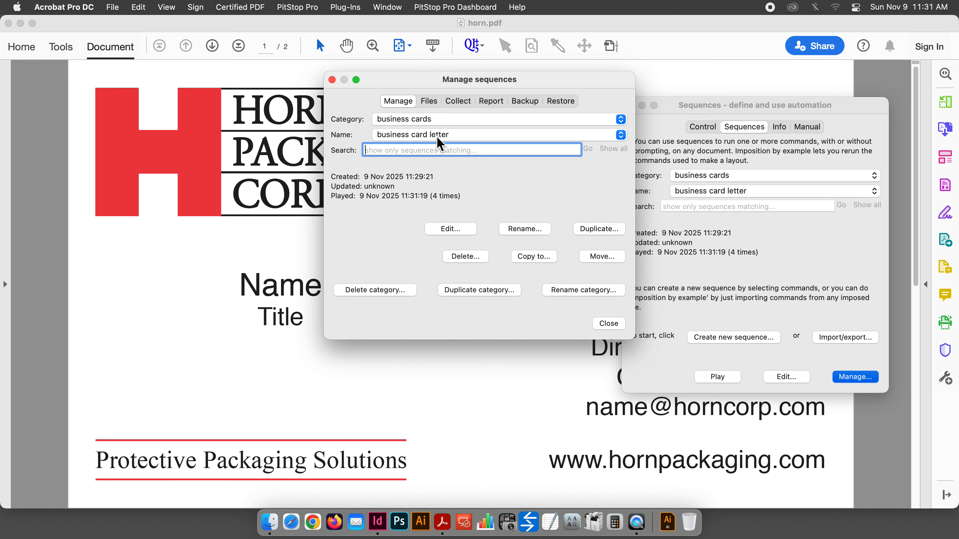
{"action": "left_click", "coordinate": [599, 229]}
{"action": "left_click_drag", "start_coordinate": [491, 161], "coordinate": [440, 166]}
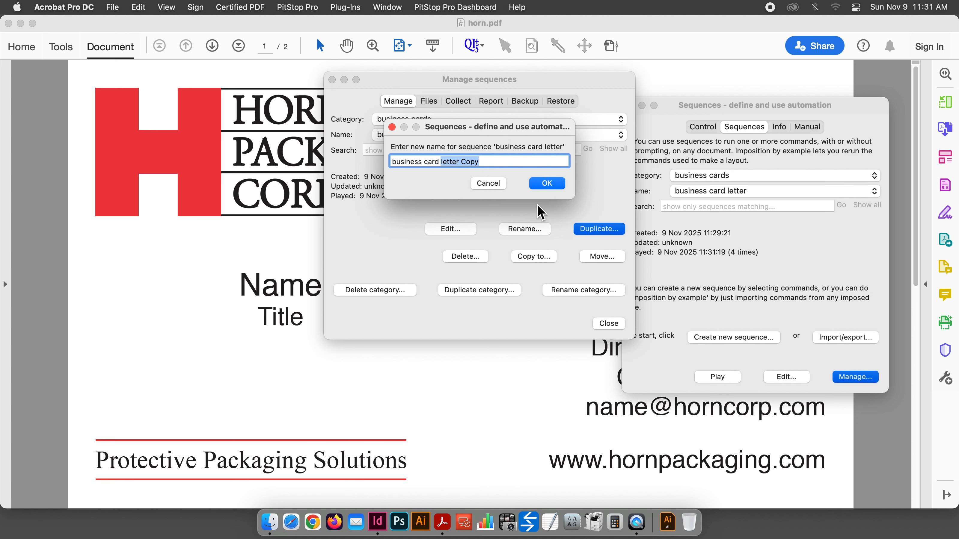
{"action": "type", "text": "11x17"}
{"action": "left_click", "coordinate": [544, 185]}
{"action": "left_click", "coordinate": [608, 324]}
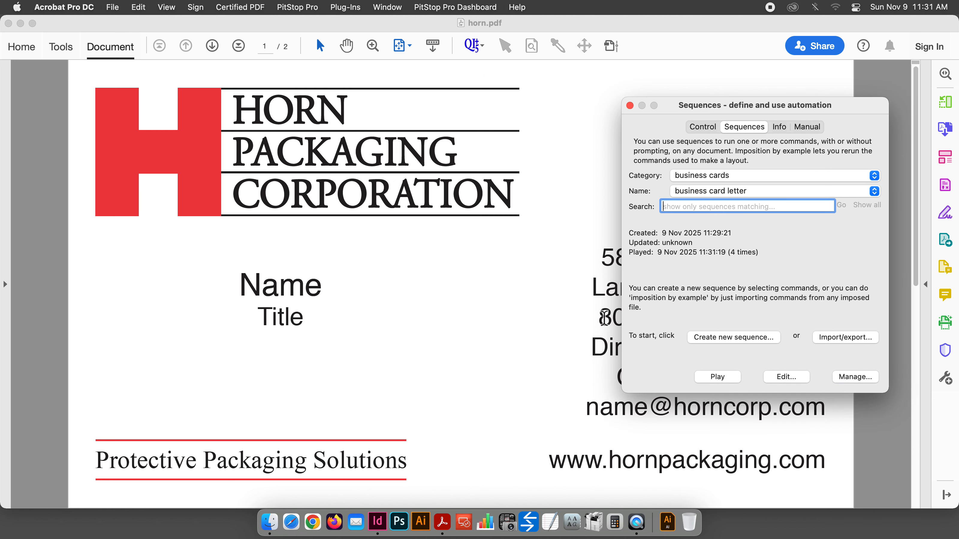
Step: Edit the Step and repeat command of the "business card 11x17" sequence, setting the sheet size to Eleven by seventeen (11.00 x 17.00 in)
{"action": "left_click", "coordinate": [703, 191]}
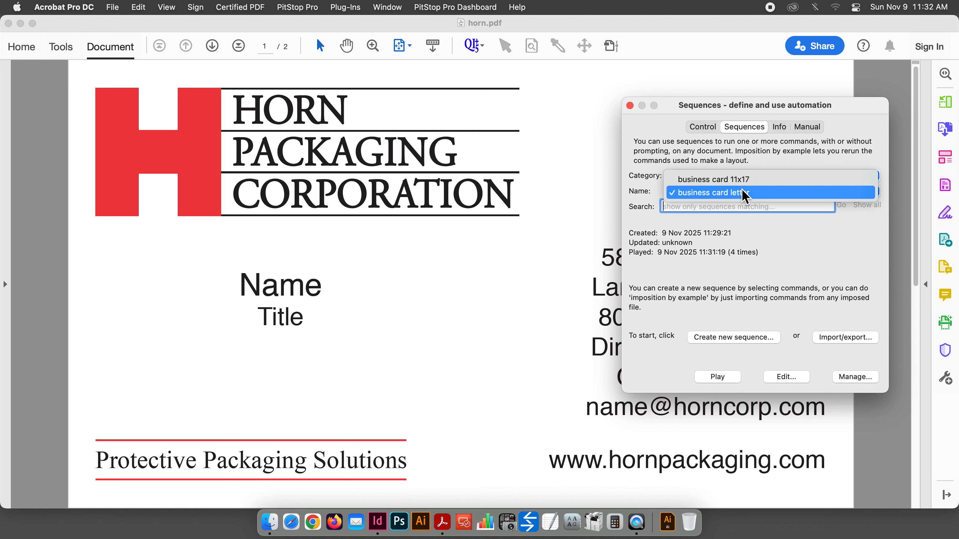
{"action": "left_click", "coordinate": [709, 179]}
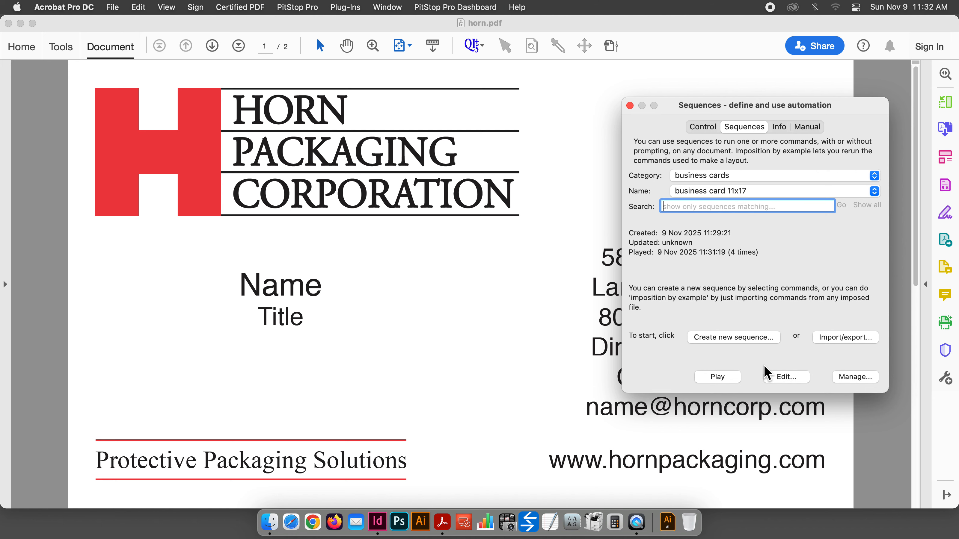
{"action": "left_click", "coordinate": [790, 378]}
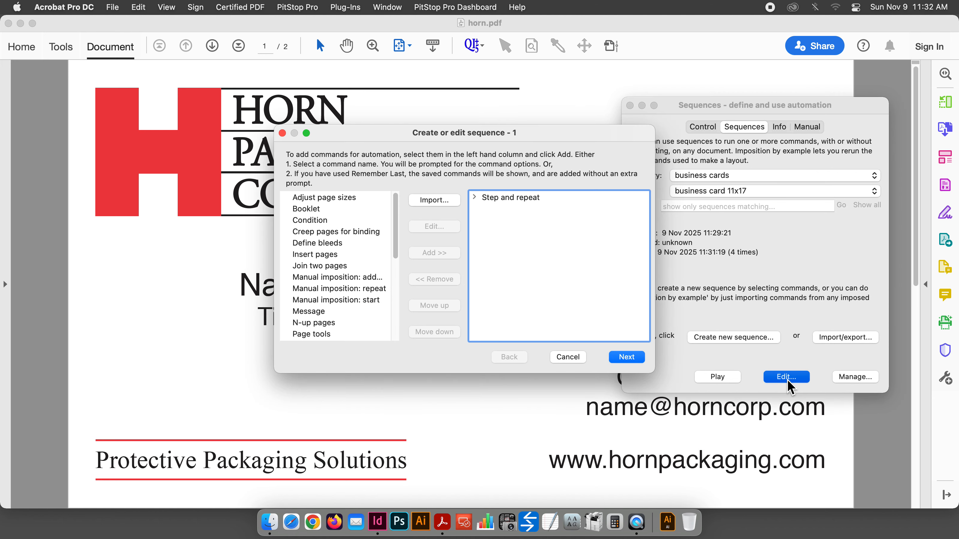
{"action": "double_click", "coordinate": [516, 197]}
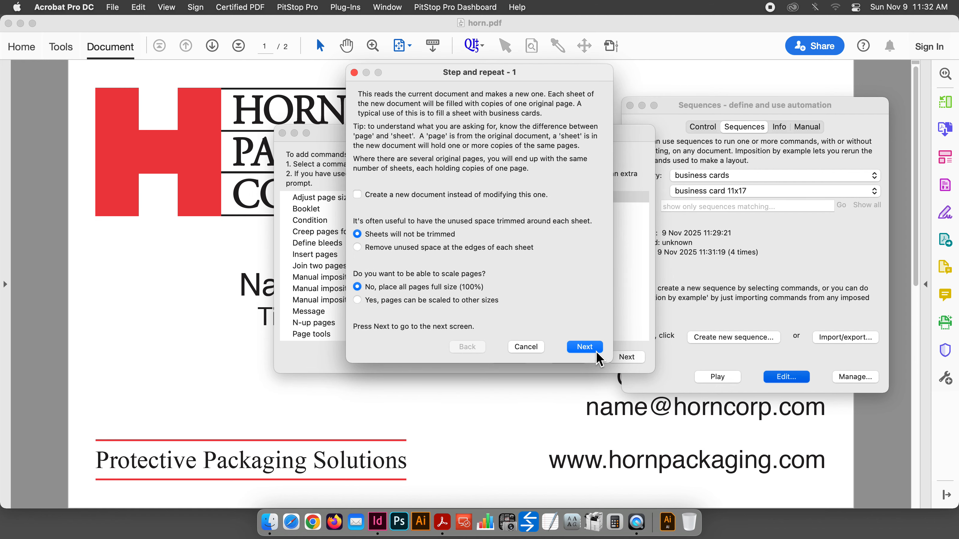
{"action": "left_click", "coordinate": [587, 345]}
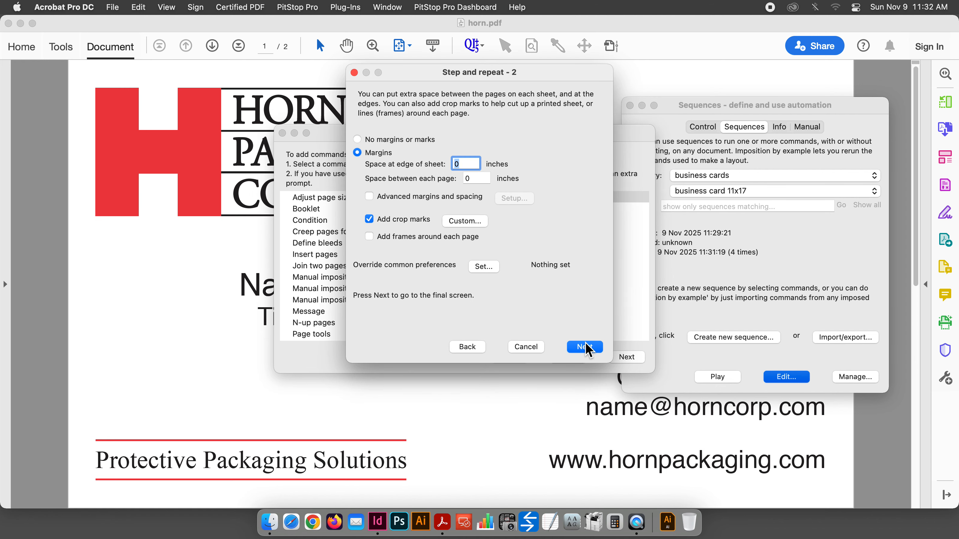
{"action": "left_click", "coordinate": [586, 344]}
{"action": "left_click", "coordinate": [434, 140]}
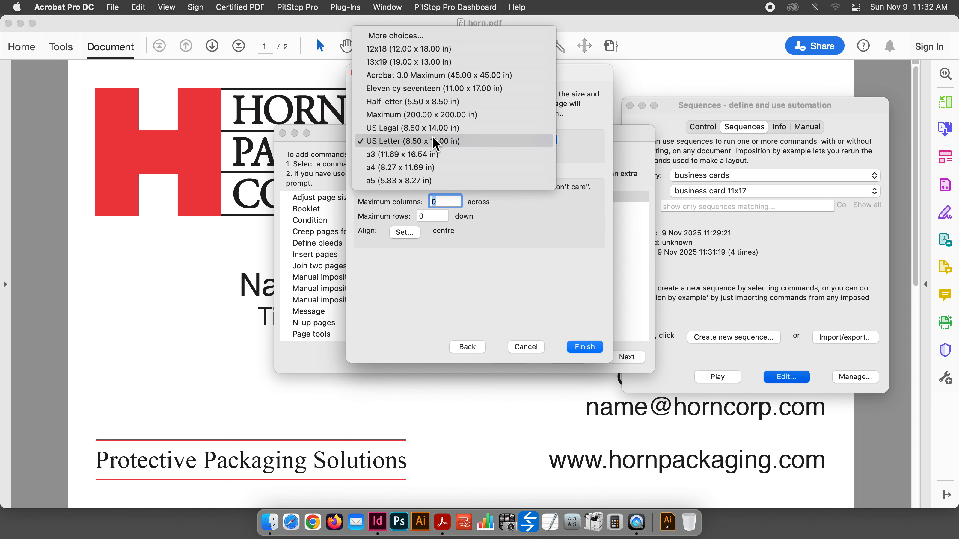
{"action": "left_click", "coordinate": [421, 87]}
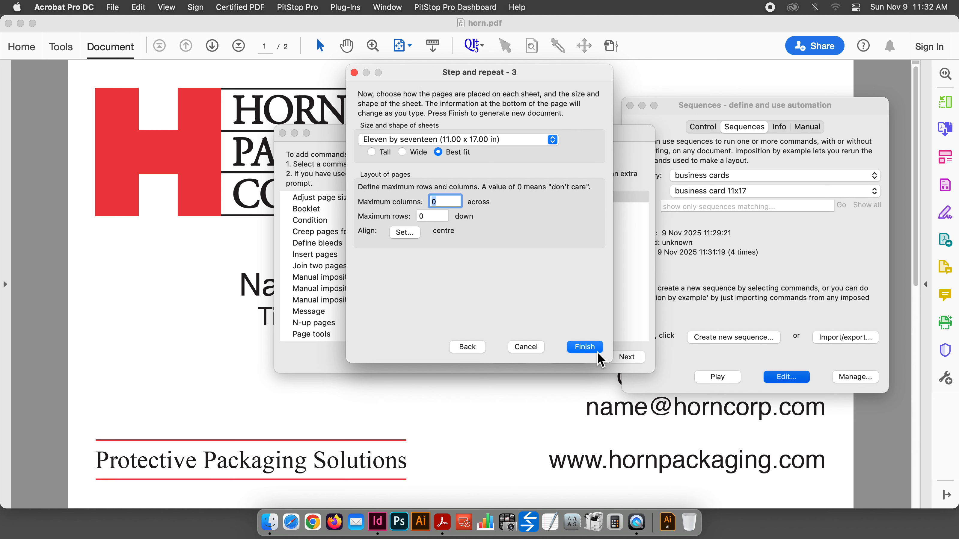
{"action": "left_click", "coordinate": [589, 345]}
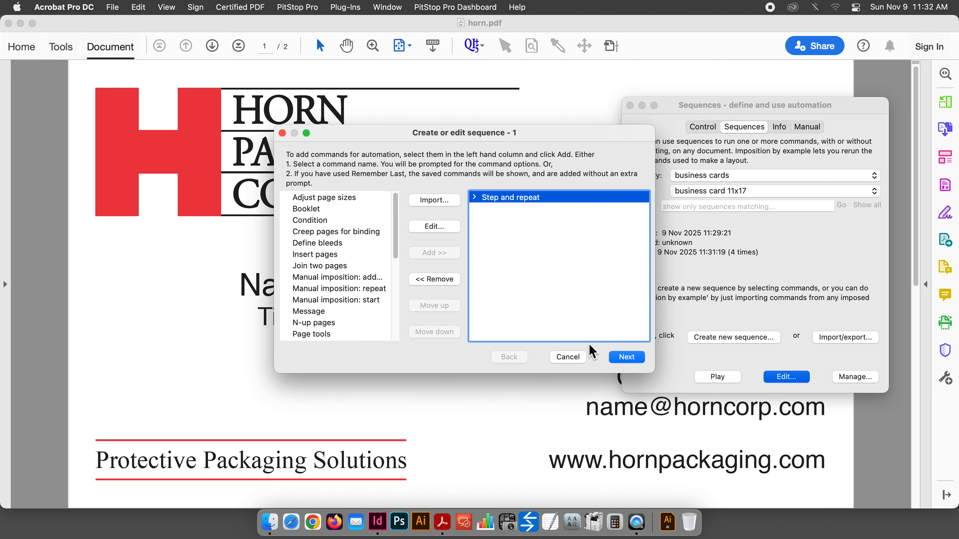
Step: Save the edited sequence, overwriting the existing "business card 11x17"
{"action": "left_click", "coordinate": [626, 357]}
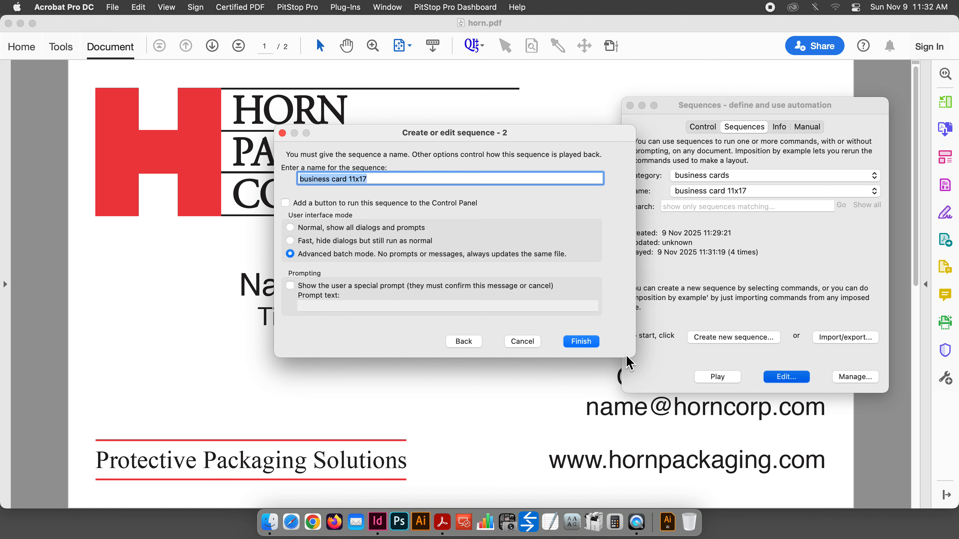
{"action": "left_click", "coordinate": [581, 342]}
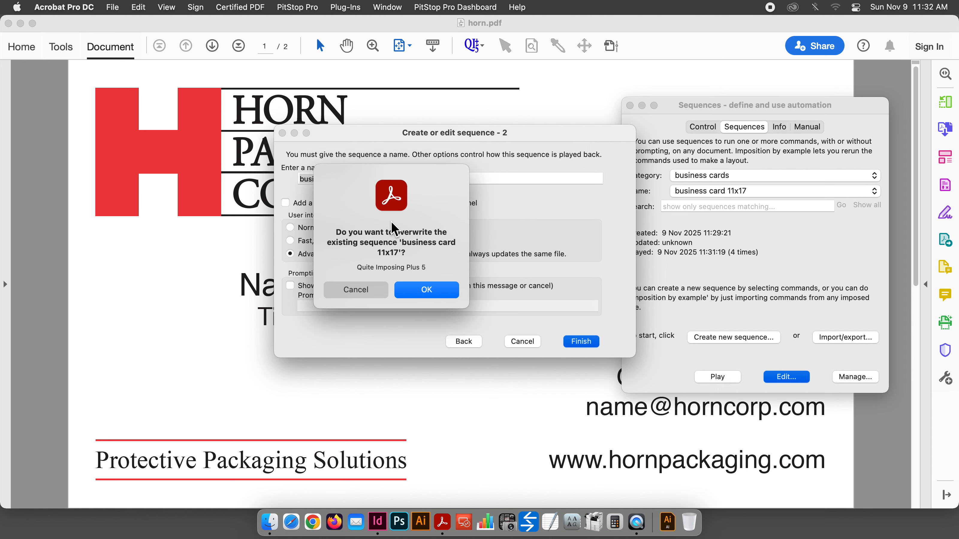
{"action": "left_click", "coordinate": [423, 291]}
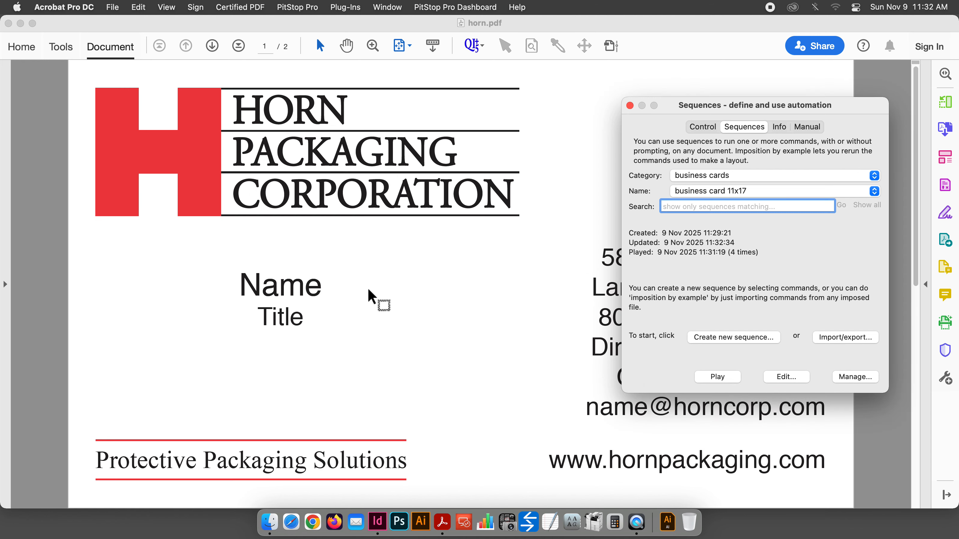
Step: Play the "business card 11x17" sequence on horn.pdf, and check the imposed backs on page 2 before returning to page 1
{"action": "left_click", "coordinate": [718, 376]}
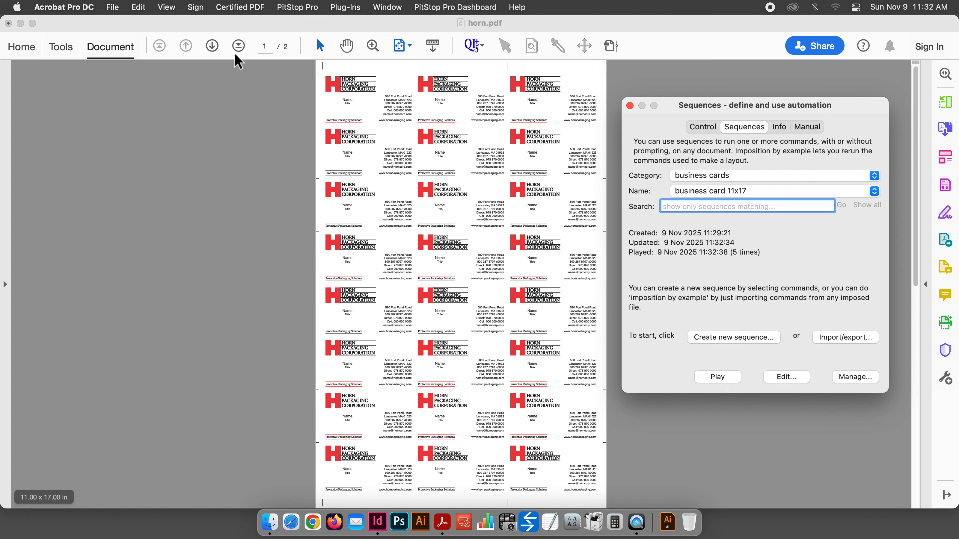
{"action": "left_click", "coordinate": [212, 47]}
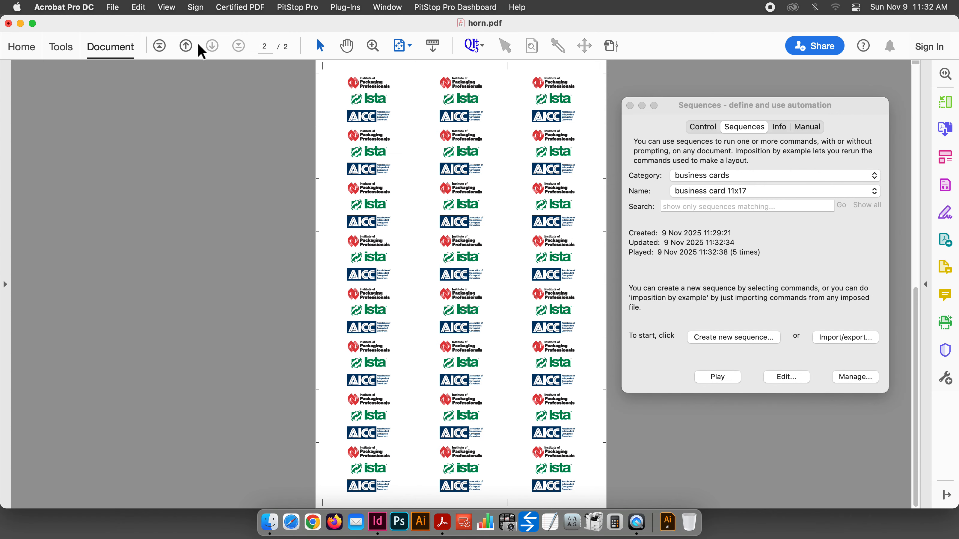
{"action": "left_click", "coordinate": [184, 44]}
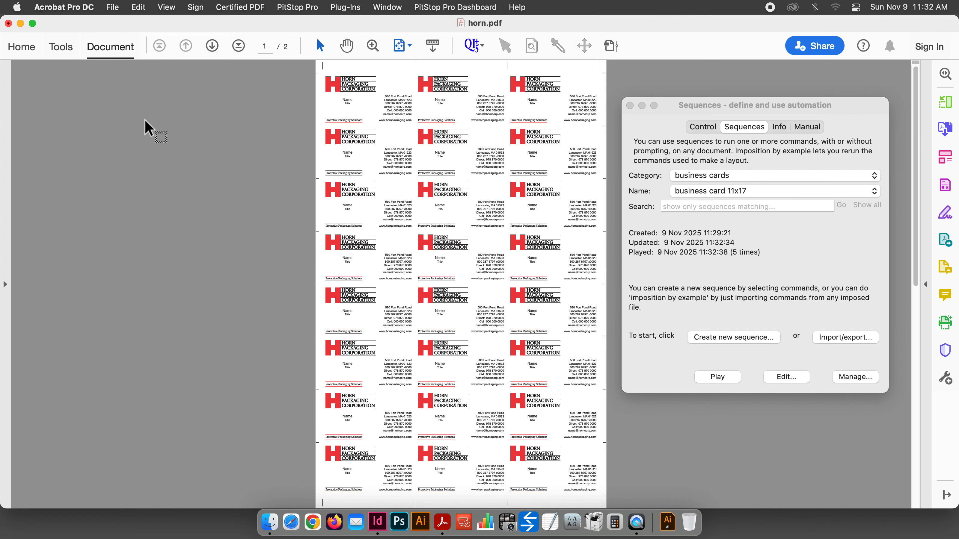
Step: Close the 11x17 imposition of horn.pdf without saving, and reopen the original horn.pdf from the desktop
{"action": "left_click", "coordinate": [7, 24]}
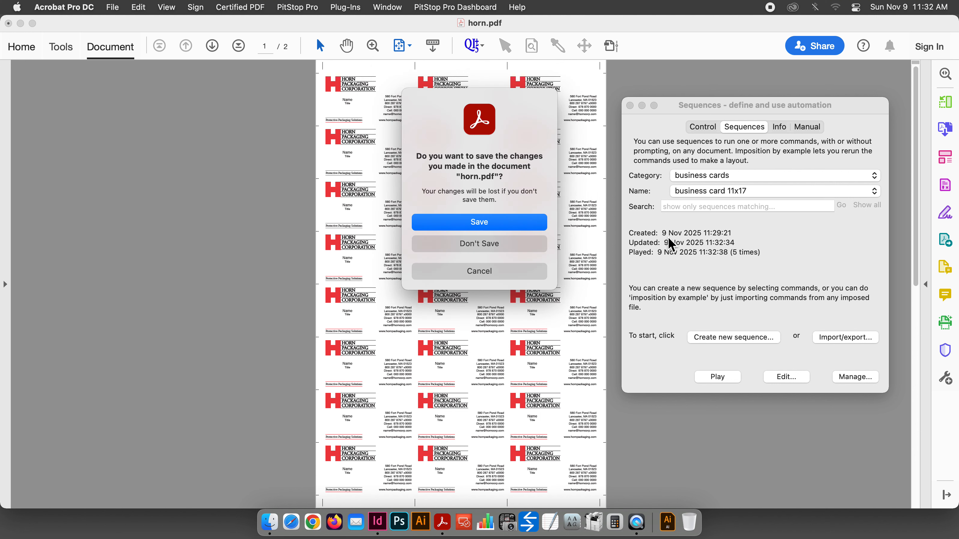
{"action": "left_click", "coordinate": [475, 245]}
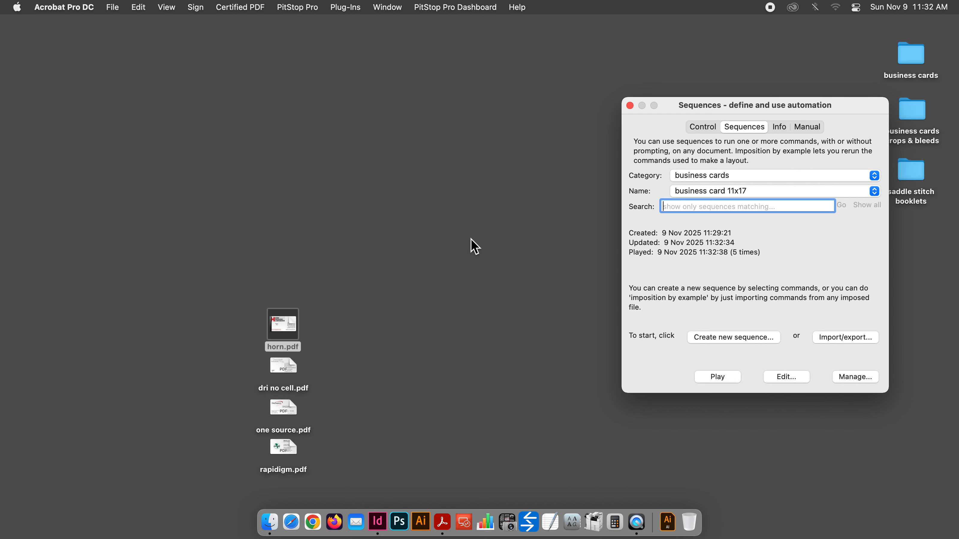
{"action": "left_click", "coordinate": [297, 239]}
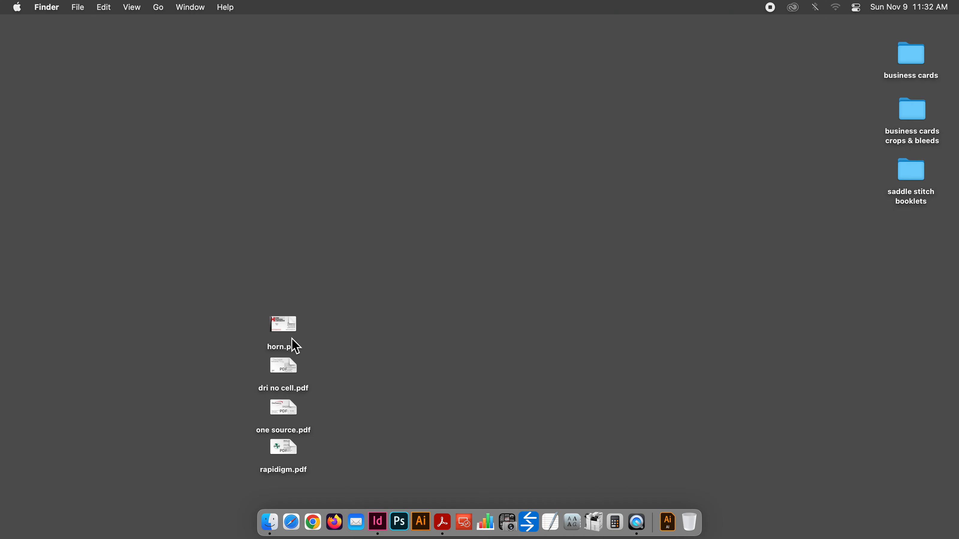
{"action": "double_click", "coordinate": [280, 326]}
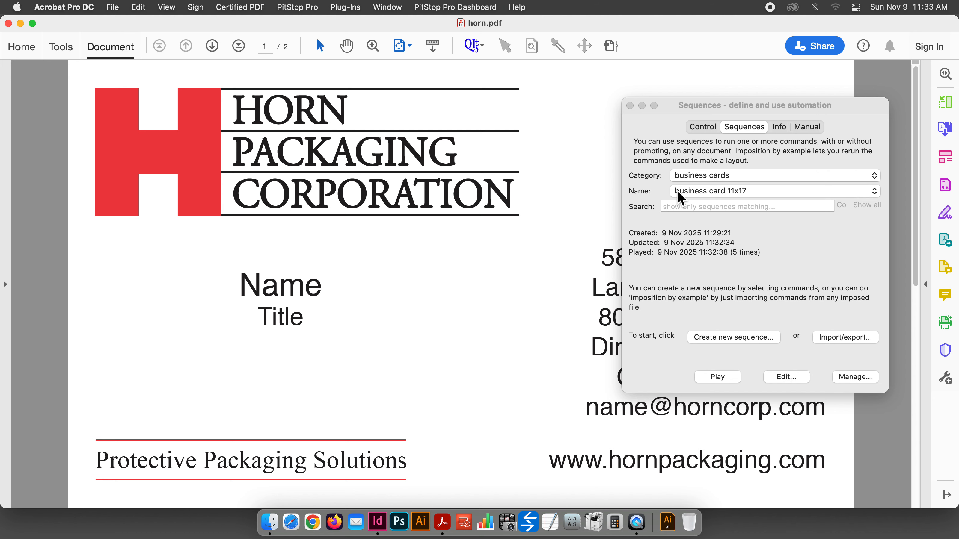
Step: Duplicate the "business card 11x17" sequence under the name "business card 12x18" and close the sequence manager
{"action": "left_click", "coordinate": [856, 377]}
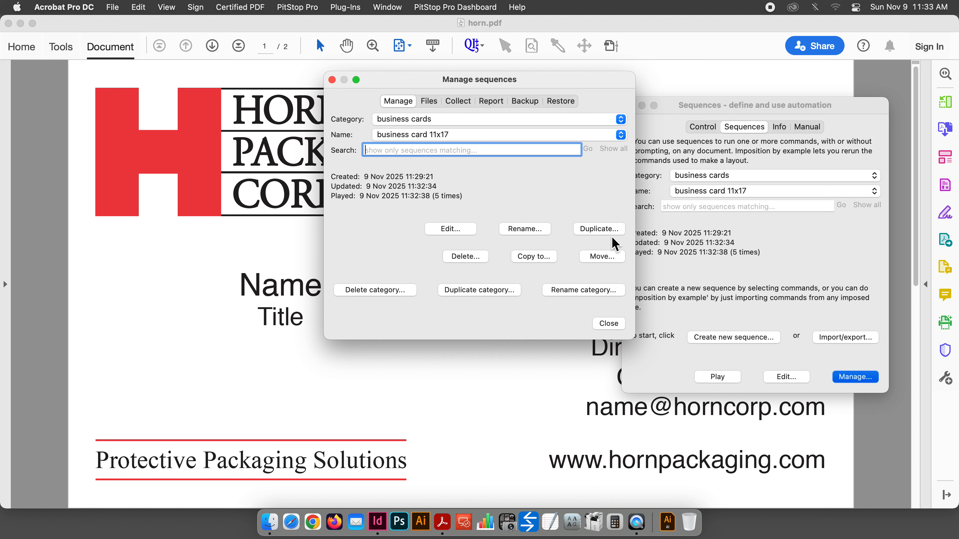
{"action": "left_click", "coordinate": [608, 229]}
{"action": "left_click", "coordinate": [490, 162]}
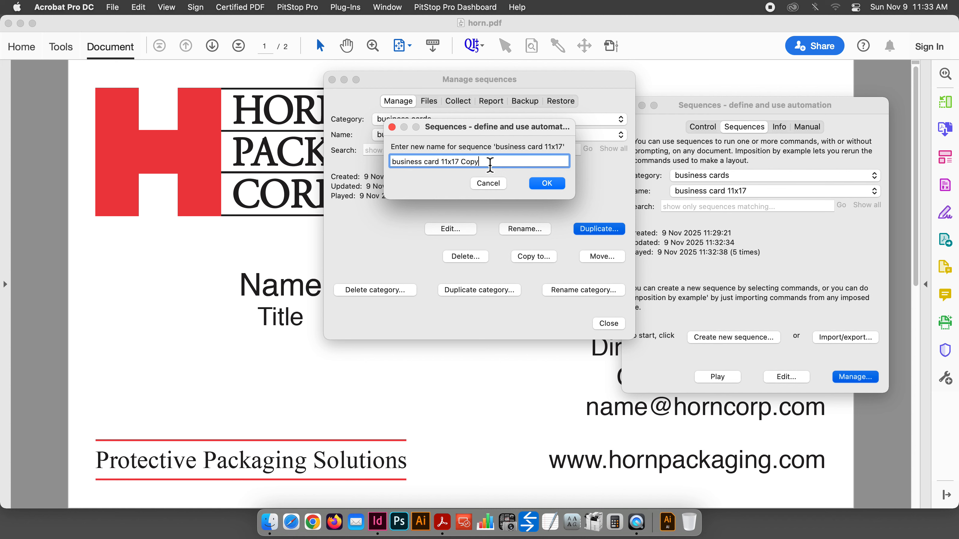
{"action": "key", "text": "shift+Left"}
{"action": "key", "text": "shift+Left"}
{"action": "key", "text": "shift+Left"}
{"action": "key", "text": "shift+Left"}
{"action": "key", "text": "shift+Left"}
{"action": "key", "text": "shift+Left"}
{"action": "key", "text": "shift+Left"}
{"action": "key", "text": "shift+Left"}
{"action": "key", "text": "shift+Left"}
{"action": "type", "text": "2x"}
{"action": "left_click", "coordinate": [540, 184]}
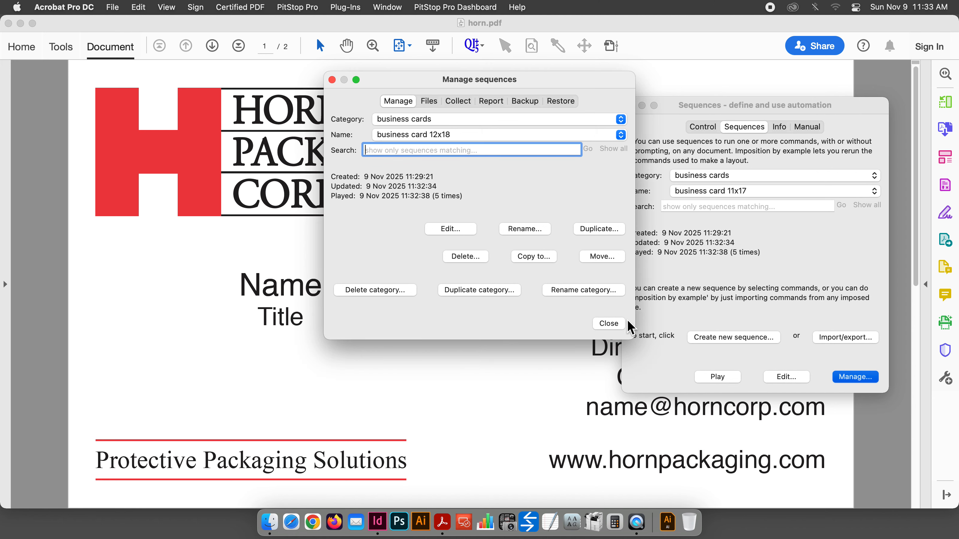
{"action": "left_click", "coordinate": [615, 324]}
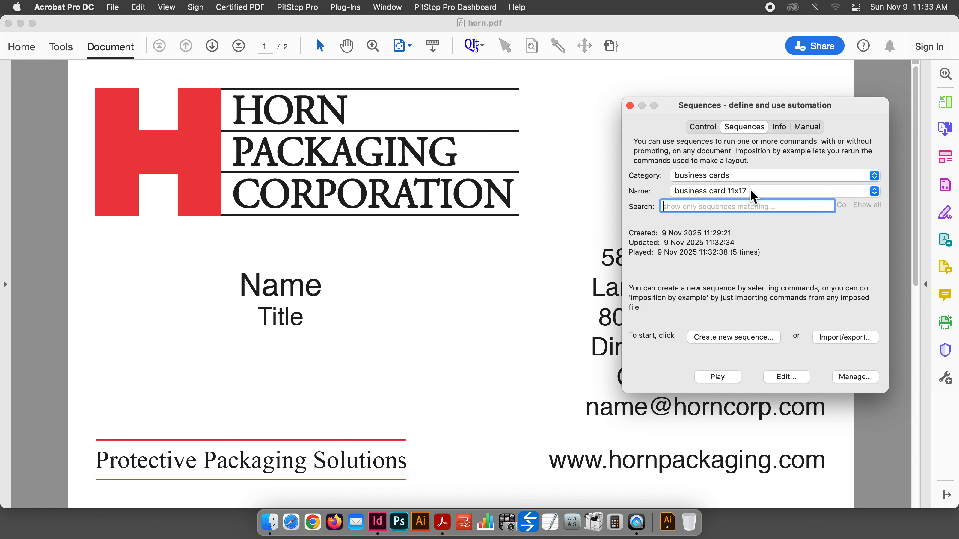
Step: Select the "business card 12x18" sequence and open its Step and repeat command for editing, up to the sheet size settings
{"action": "left_click", "coordinate": [734, 191]}
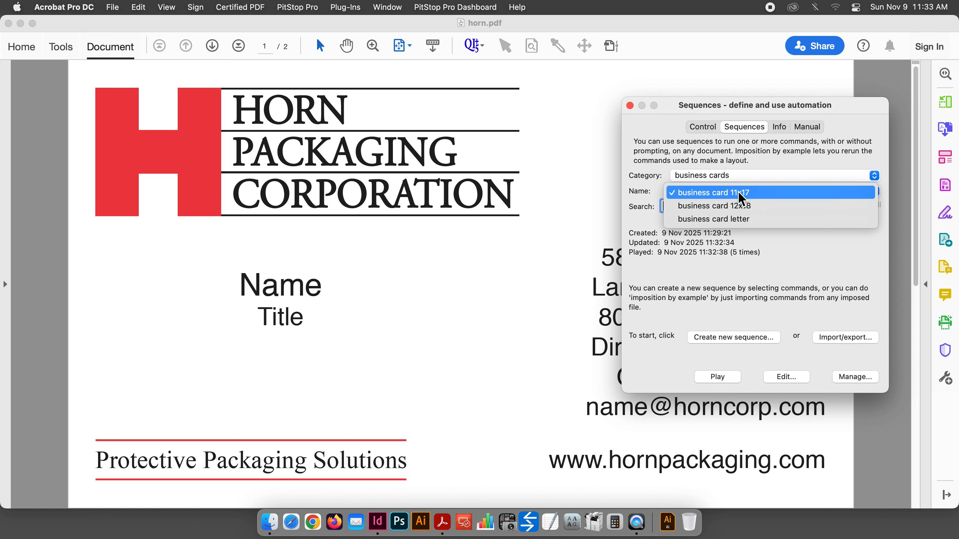
{"action": "left_click", "coordinate": [737, 204]}
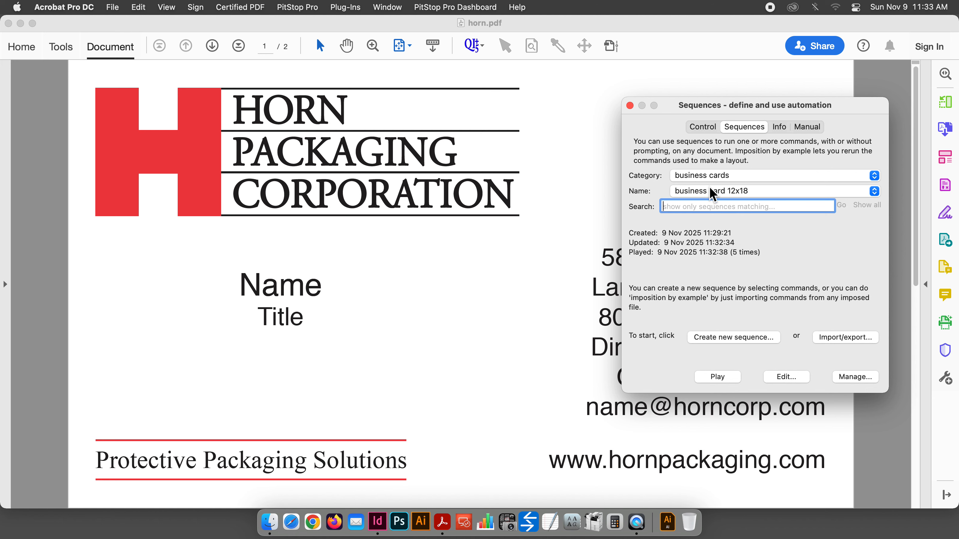
{"action": "left_click", "coordinate": [785, 377]}
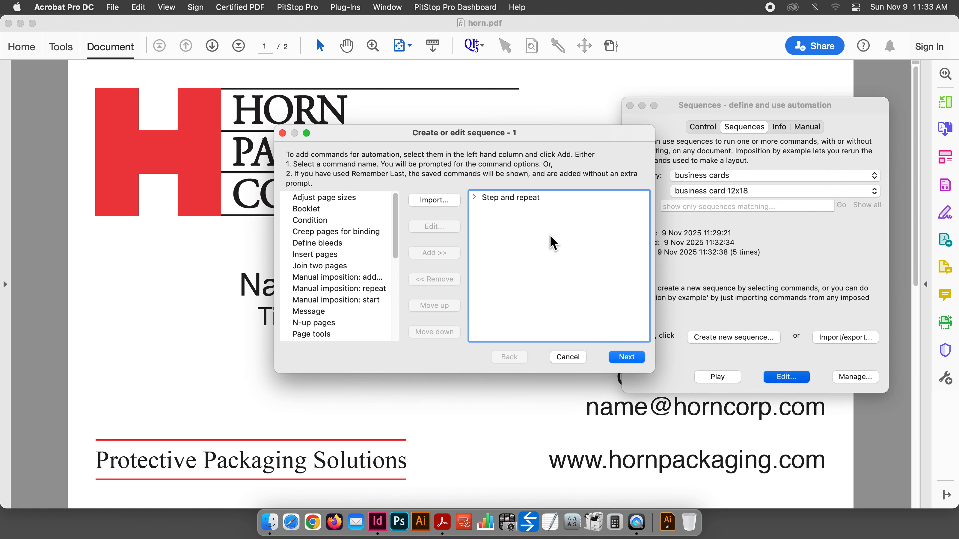
{"action": "double_click", "coordinate": [500, 196]}
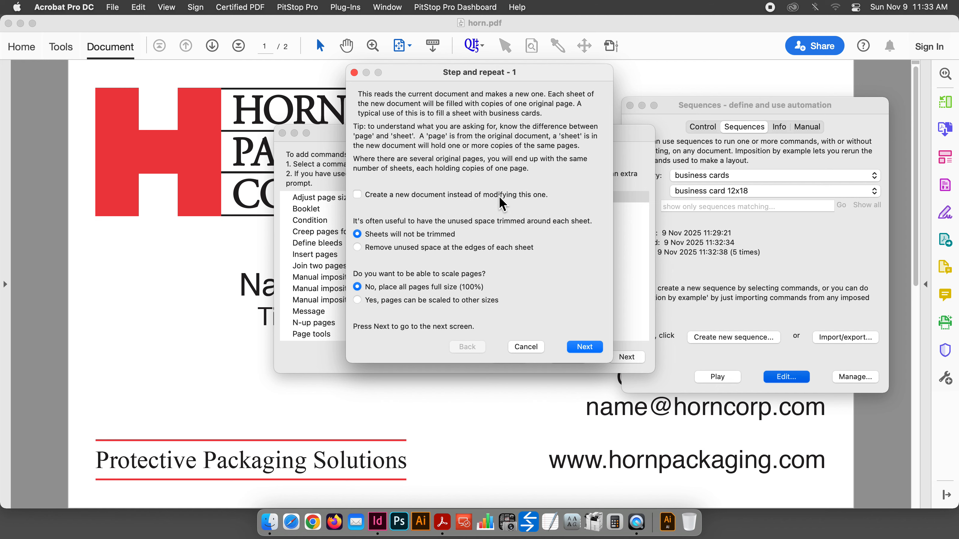
{"action": "left_click", "coordinate": [593, 347]}
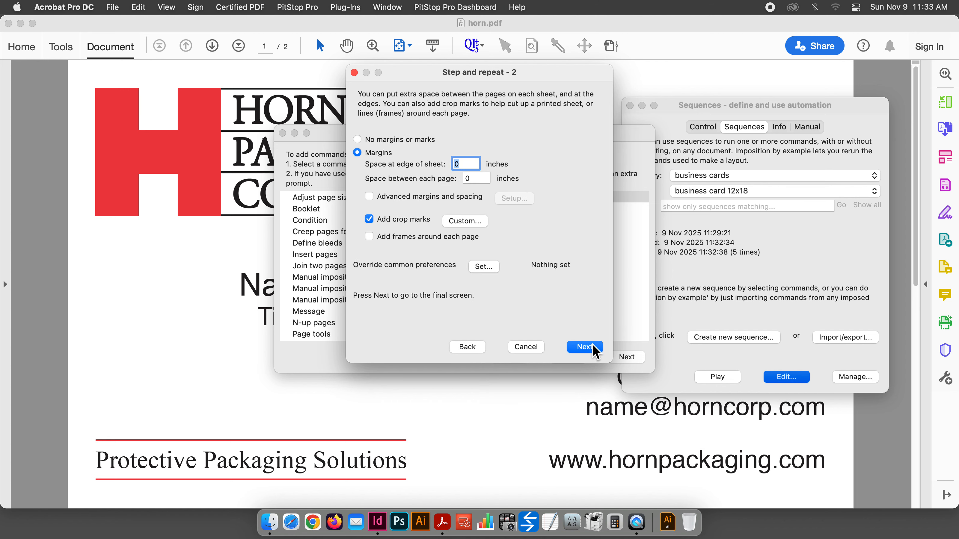
{"action": "left_click", "coordinate": [590, 347]}
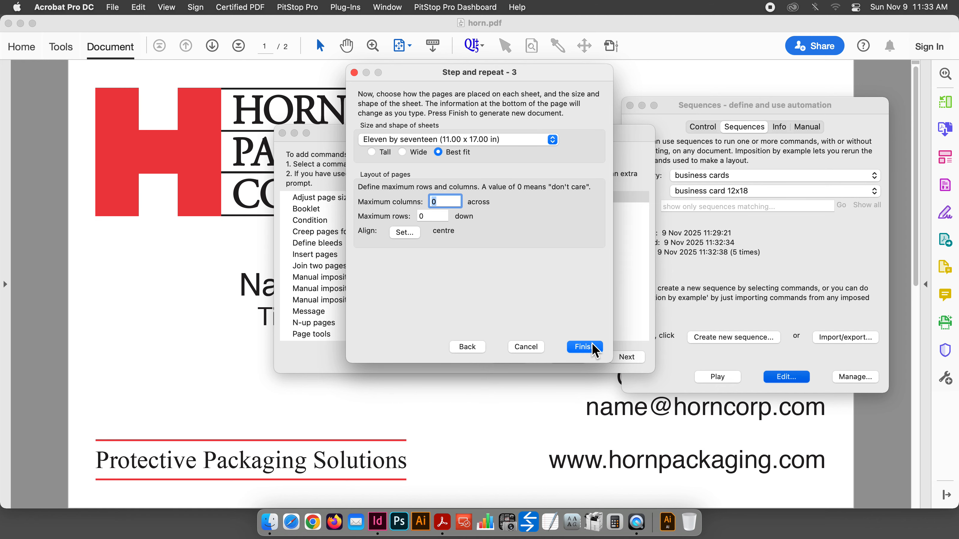
Step: View the form for a new custom page size without defining one, and set the sheet size to 12x18 (12.00 x 18.00 in)
{"action": "left_click", "coordinate": [499, 139]}
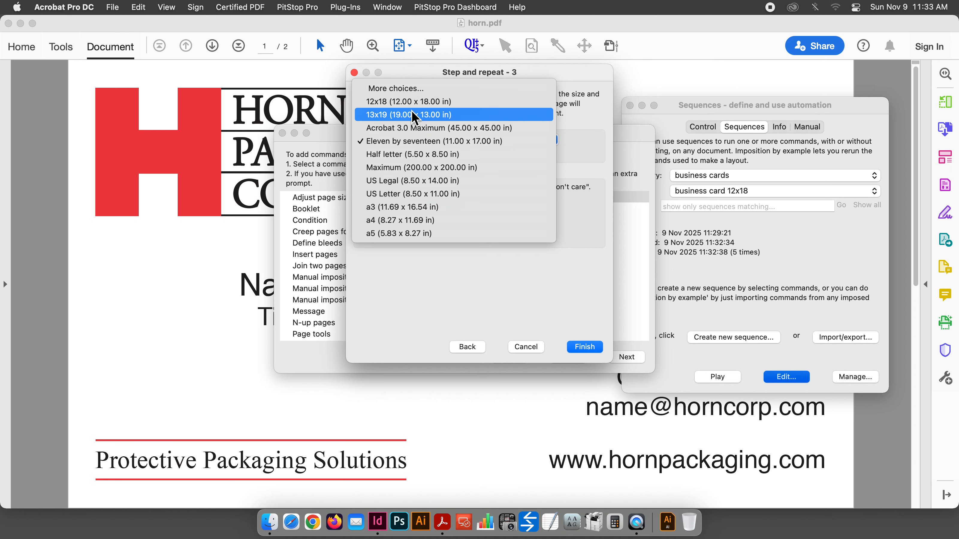
{"action": "left_click", "coordinate": [389, 91]}
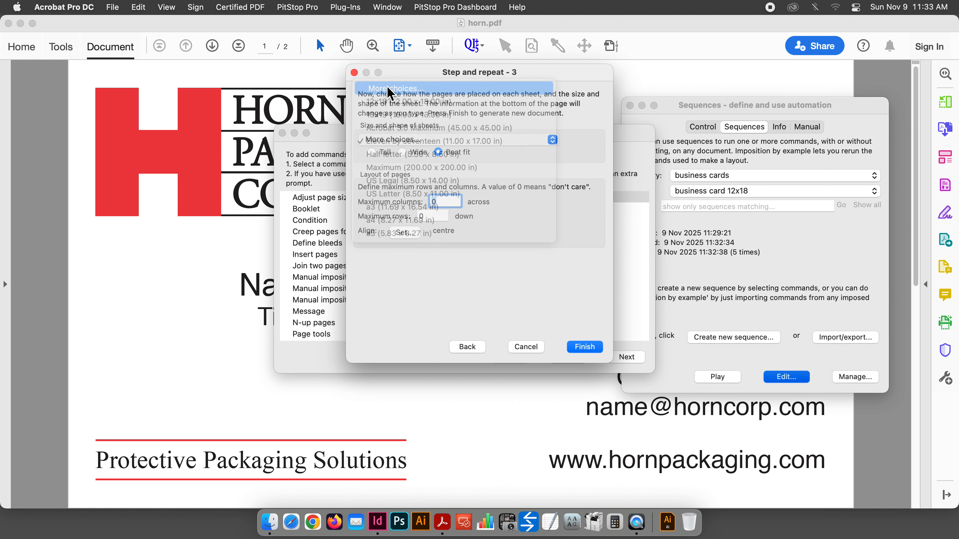
{"action": "left_click", "coordinate": [546, 228]}
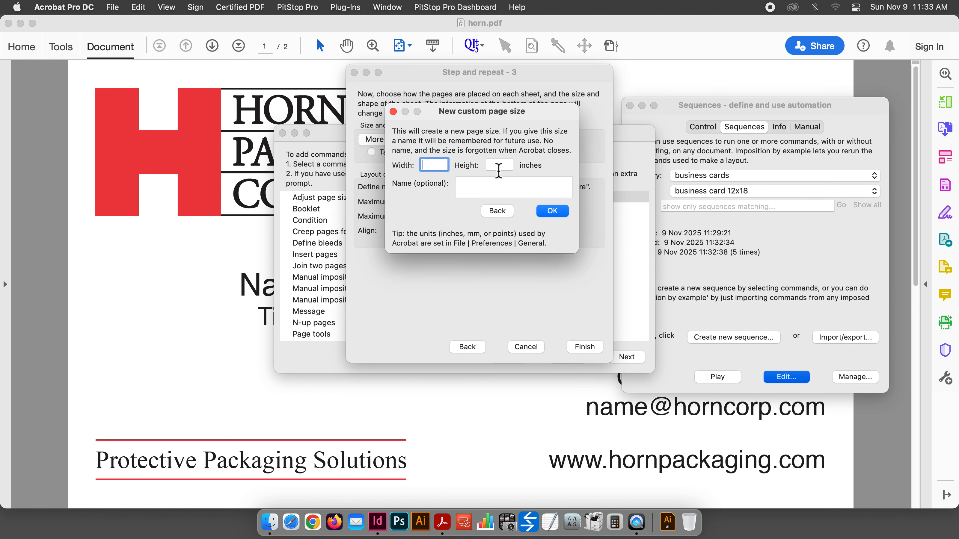
{"action": "left_click", "coordinate": [454, 185]}
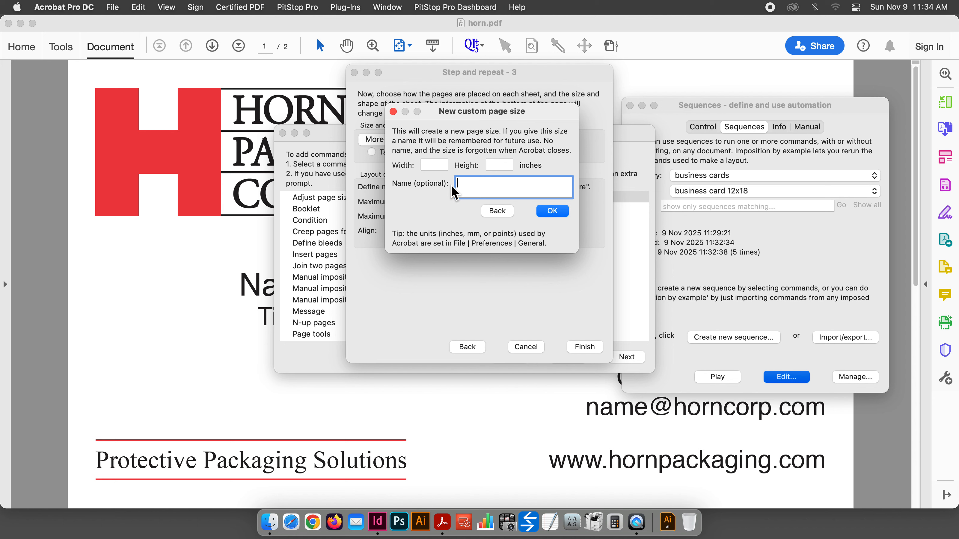
{"action": "left_click", "coordinate": [502, 210]}
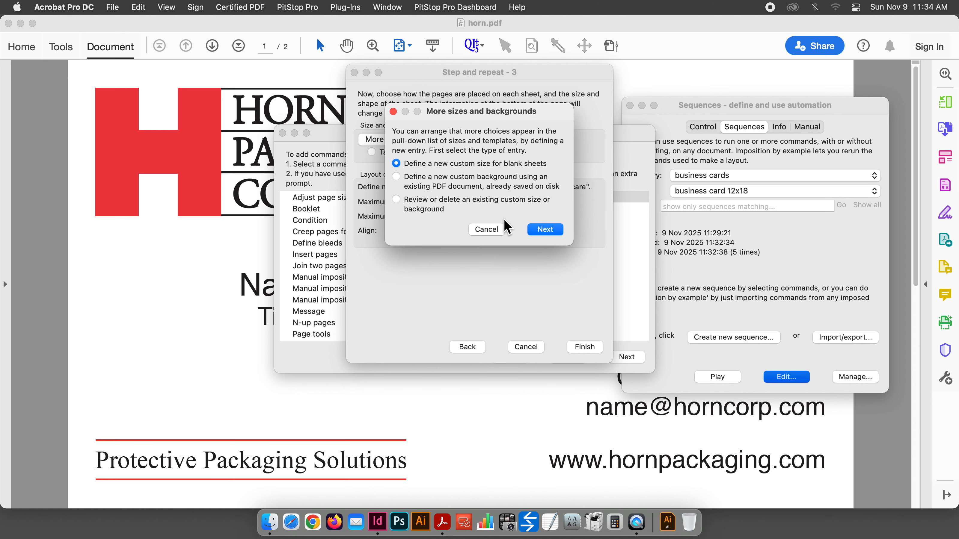
{"action": "left_click", "coordinate": [490, 227]}
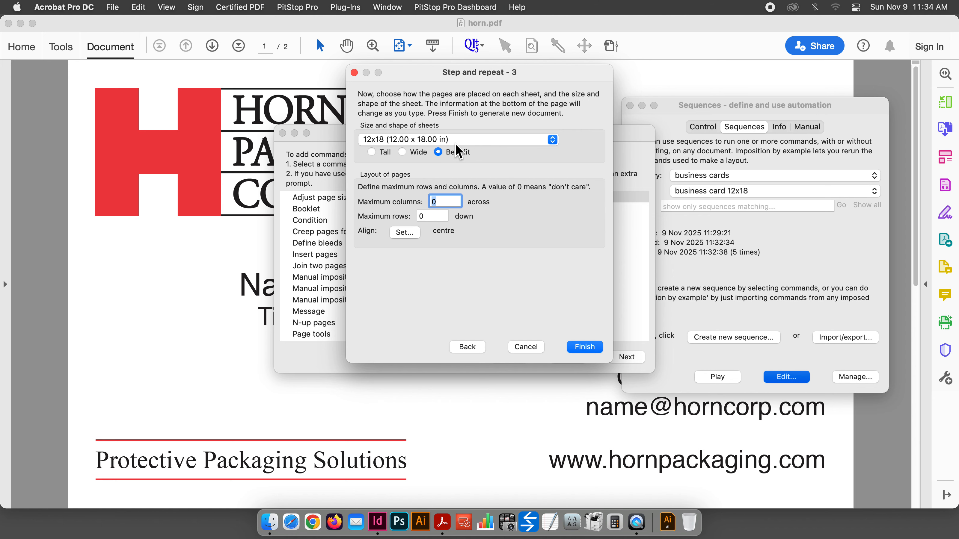
{"action": "left_click", "coordinate": [579, 344]}
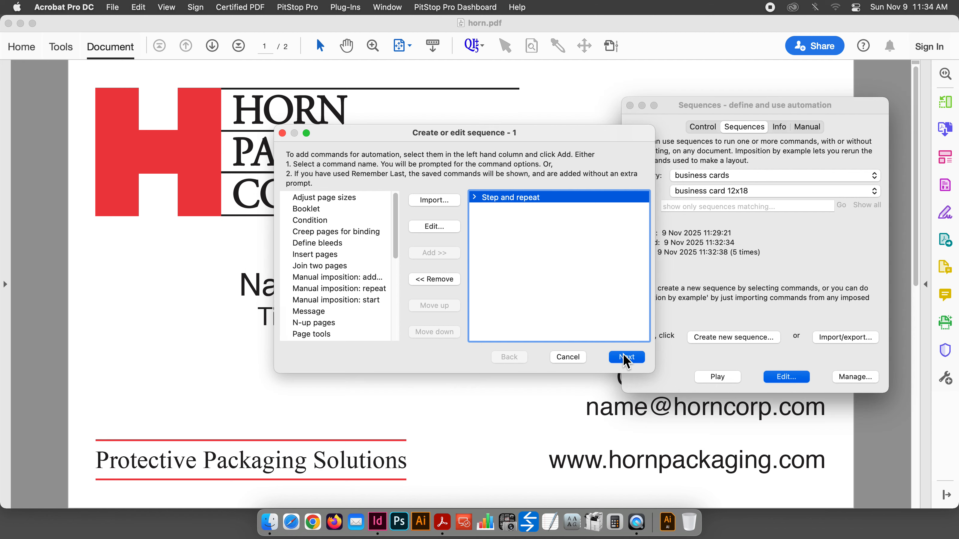
Step: Save the sequence with the new sheet size, overwriting the existing "business card 12x18"
{"action": "left_click", "coordinate": [623, 354]}
{"action": "left_click", "coordinate": [586, 343]}
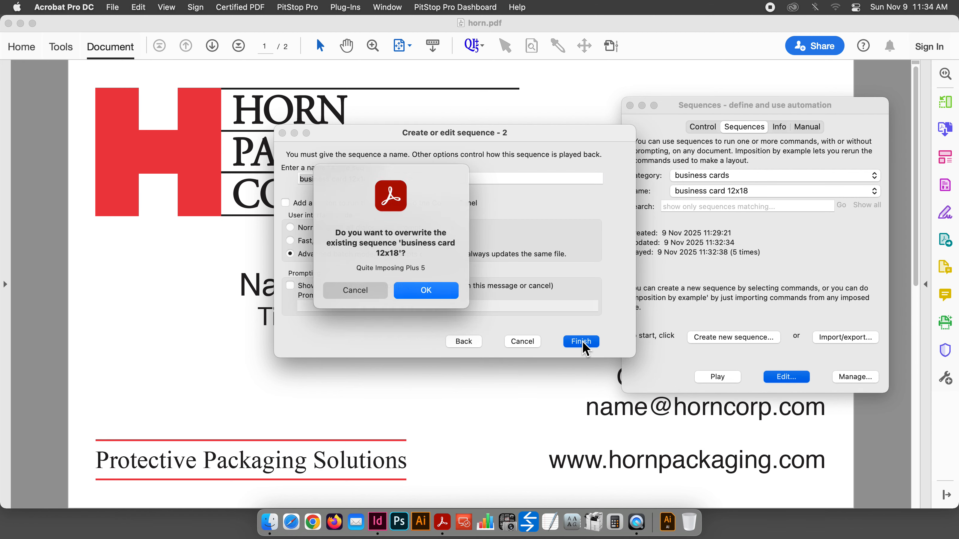
{"action": "left_click", "coordinate": [425, 291]}
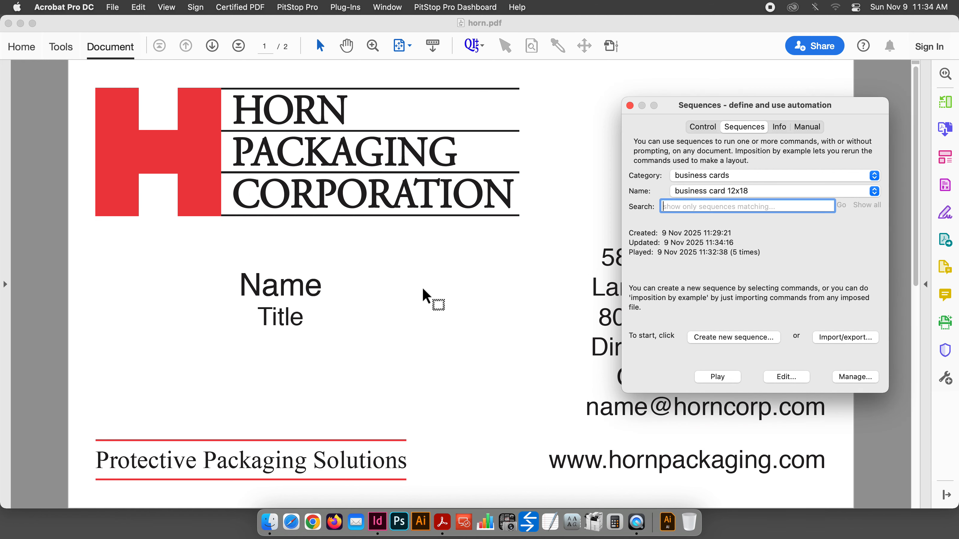
Step: Play the "business card 12x18" sequence on horn.pdf and examine the layout at the sheet edges
{"action": "left_click", "coordinate": [710, 376]}
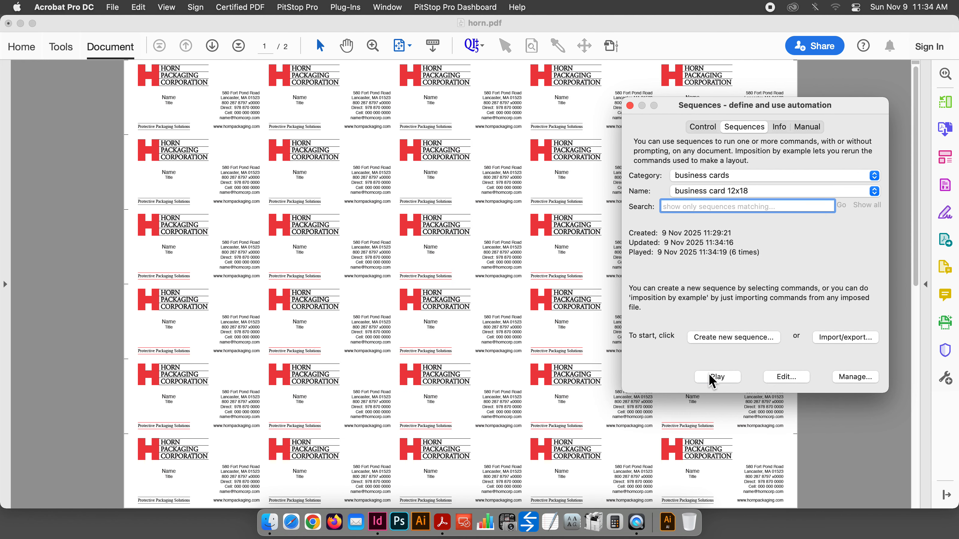
{"action": "mouse_move", "coordinate": [86, 441]}
Step: Close the 12x18 imposition of horn.pdf without saving, and reopen the original horn.pdf from the desktop
{"action": "left_click", "coordinate": [8, 23]}
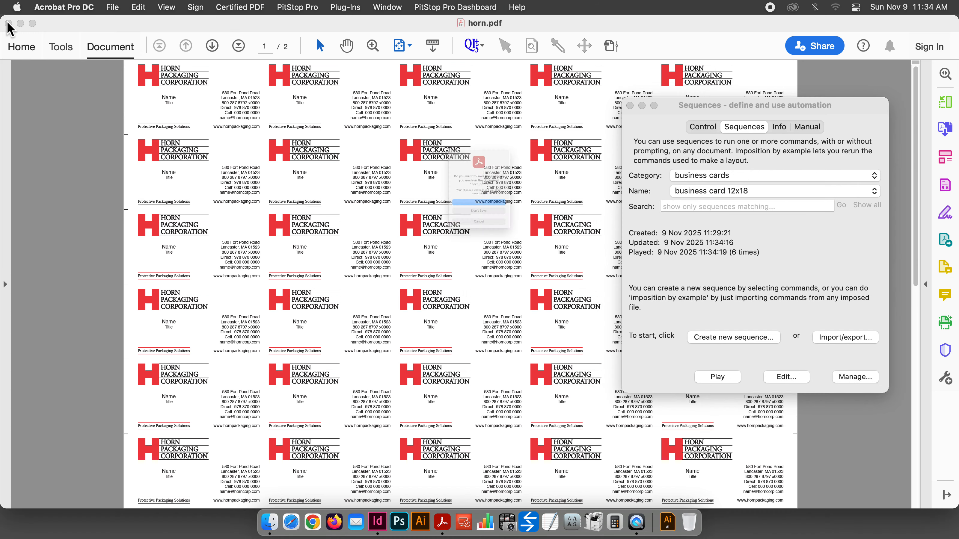
{"action": "left_click", "coordinate": [515, 243]}
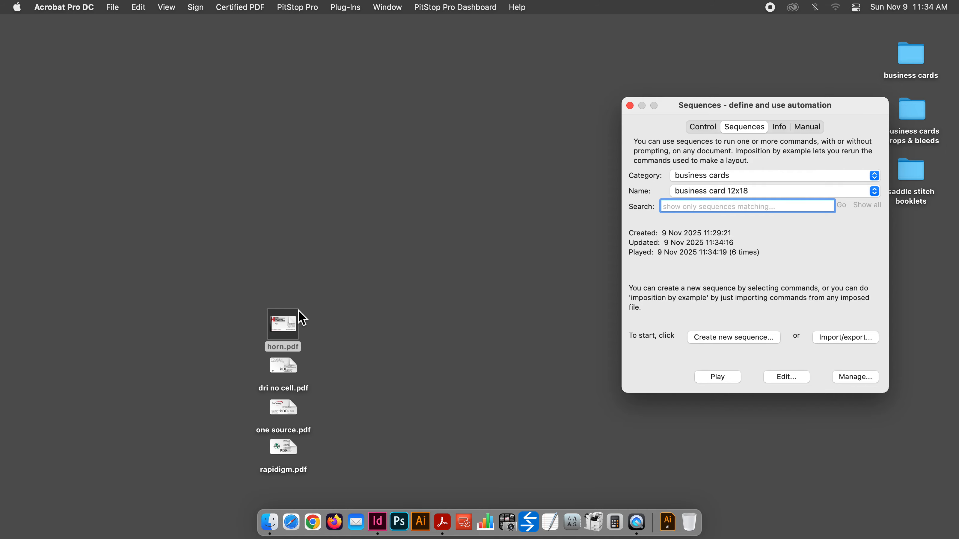
{"action": "double_click", "coordinate": [283, 326]}
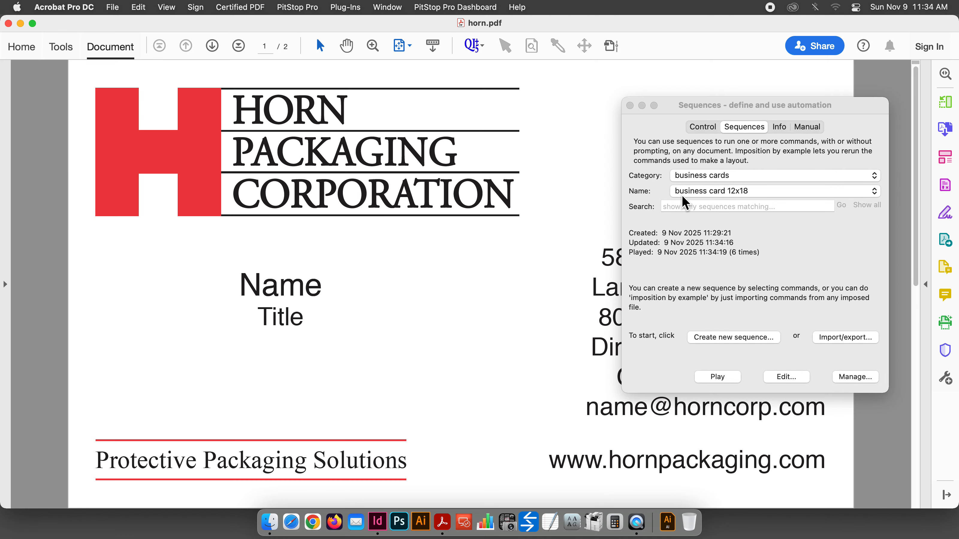
Step: Edit the Step and repeat command of the "business card 12x18" sequence, setting the maximum rows to 5
{"action": "left_click", "coordinate": [787, 377]}
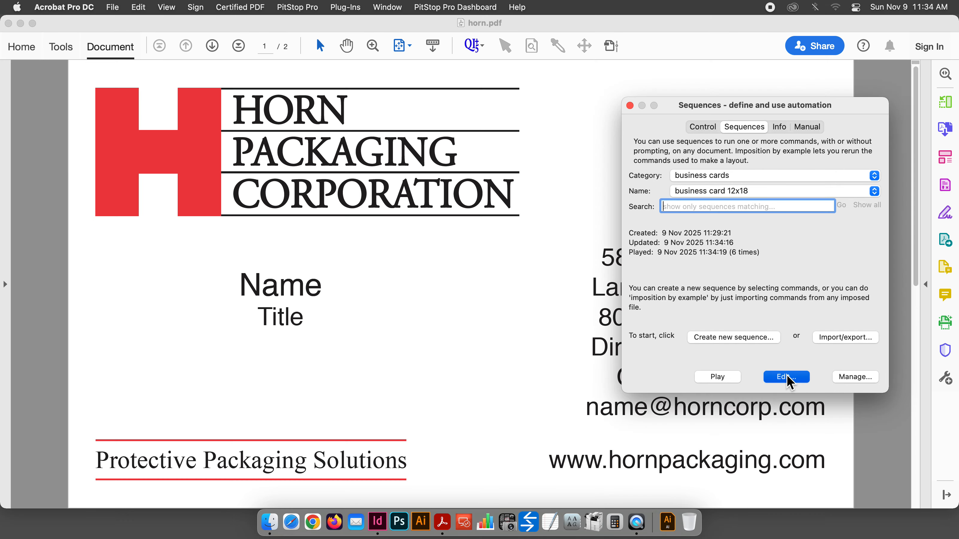
{"action": "double_click", "coordinate": [508, 196]}
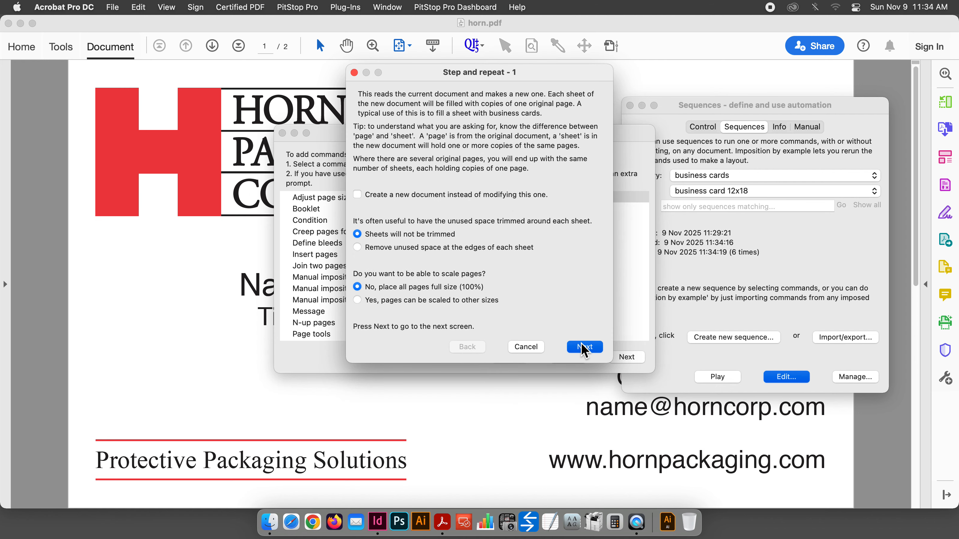
{"action": "left_click", "coordinate": [581, 345]}
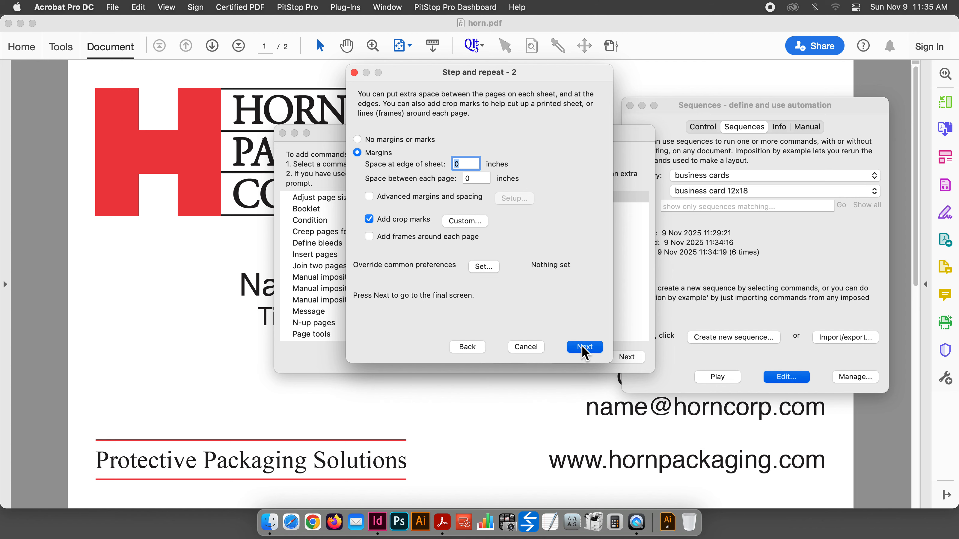
{"action": "left_click", "coordinate": [582, 347]}
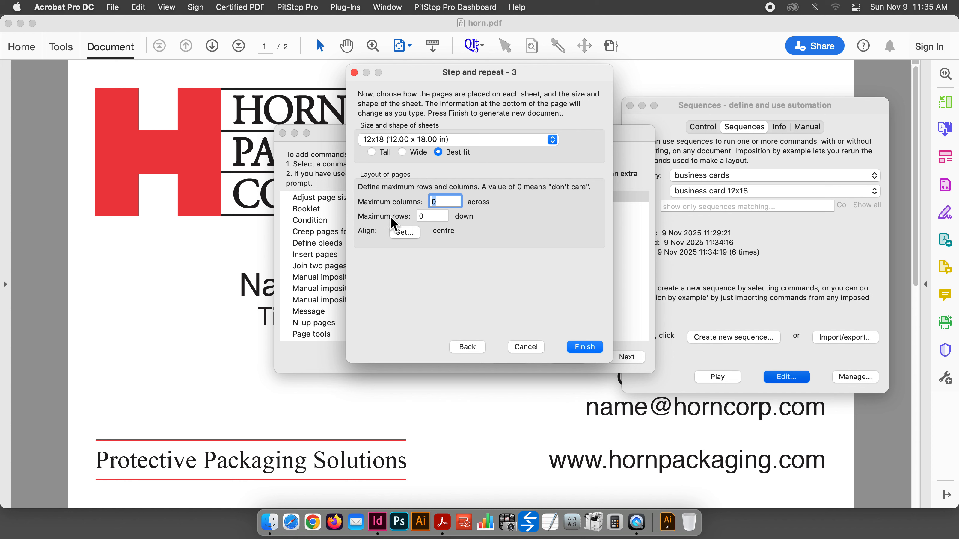
{"action": "left_click", "coordinate": [434, 216]}
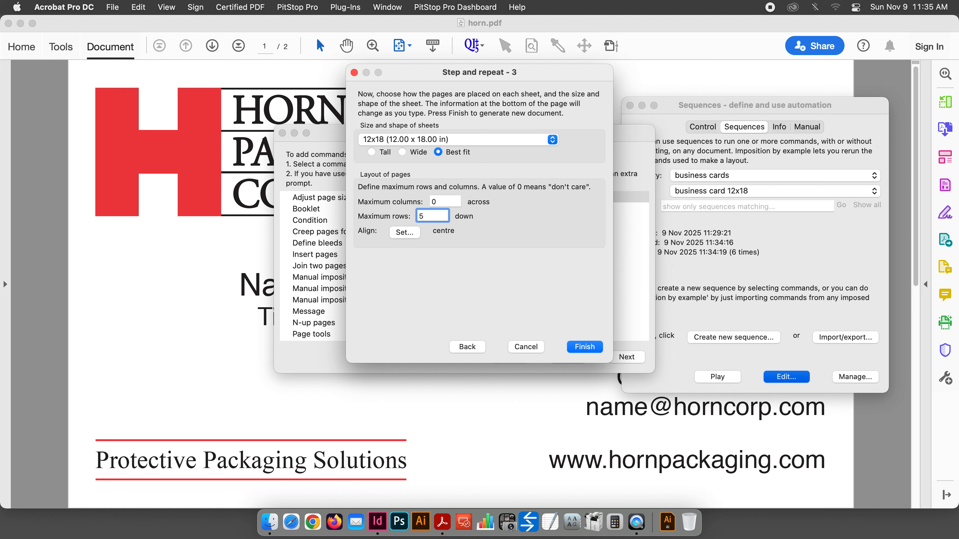
{"action": "left_click", "coordinate": [584, 346]}
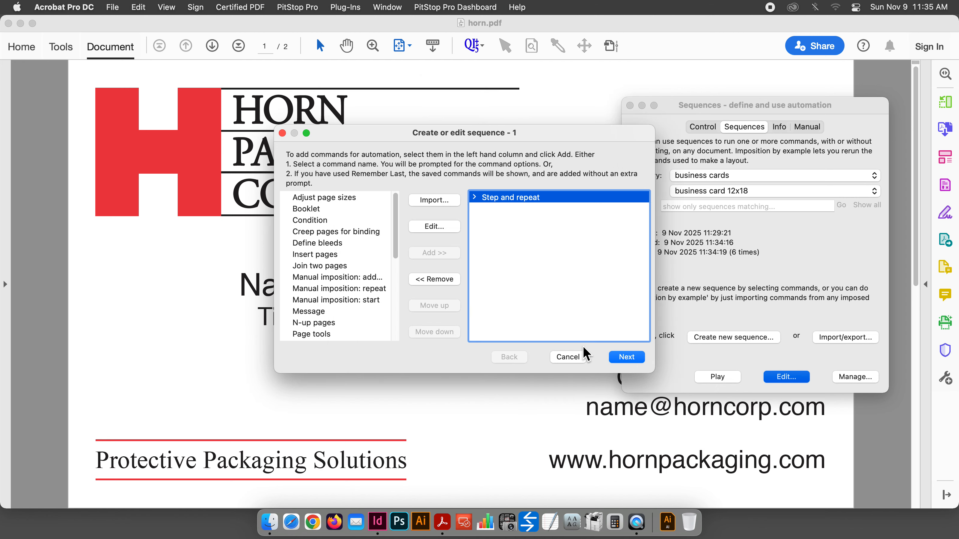
Step: Save the sequence with the row limit, overwriting the existing "business card 12x18"
{"action": "left_click", "coordinate": [628, 357]}
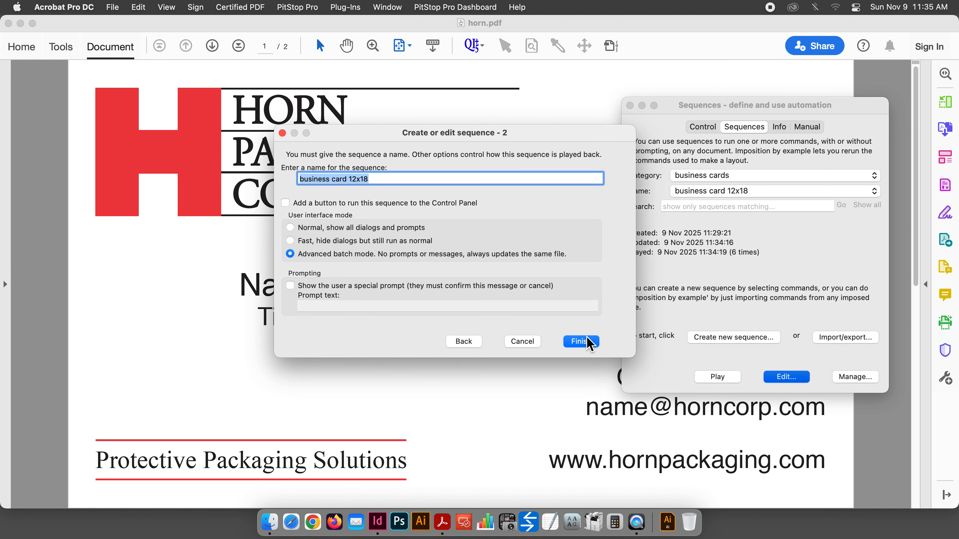
{"action": "left_click", "coordinate": [584, 346]}
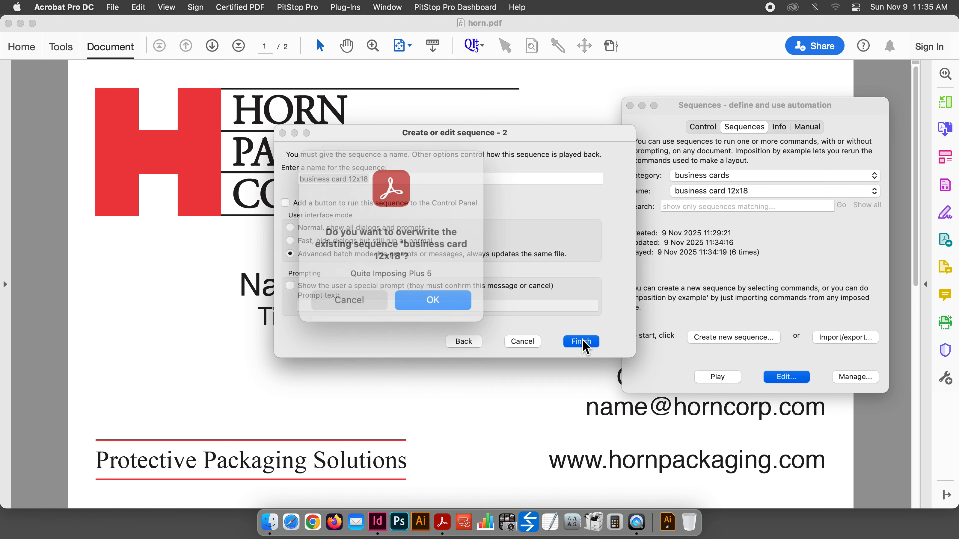
{"action": "left_click", "coordinate": [423, 292]}
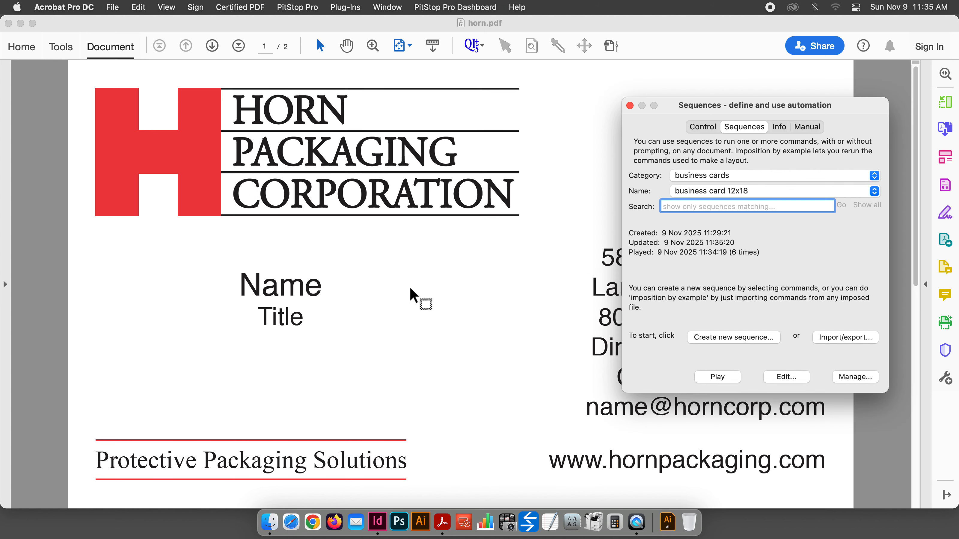
Step: Play the updated "business card 12x18" sequence on horn.pdf, and check page 2 before returning to page 1
{"action": "left_click", "coordinate": [717, 376]}
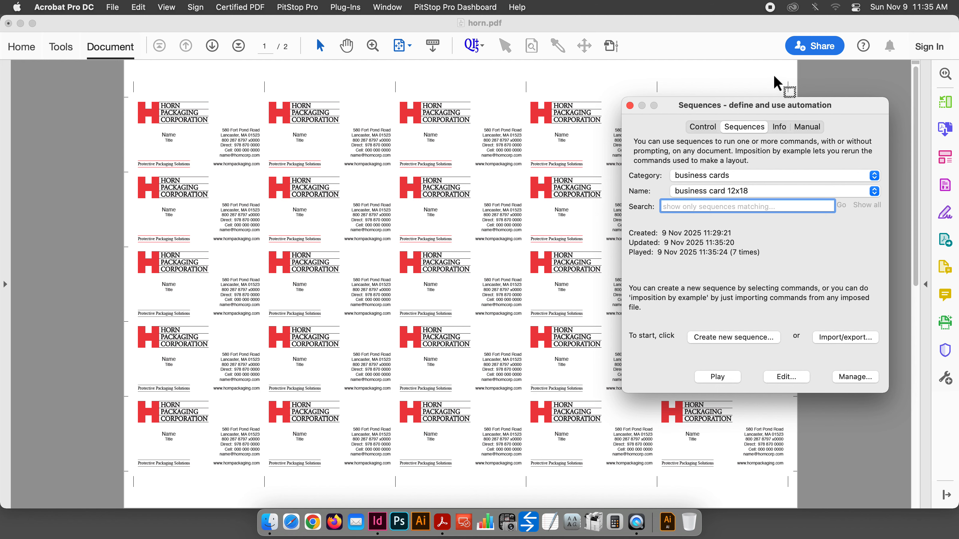
{"action": "left_click", "coordinate": [212, 45]}
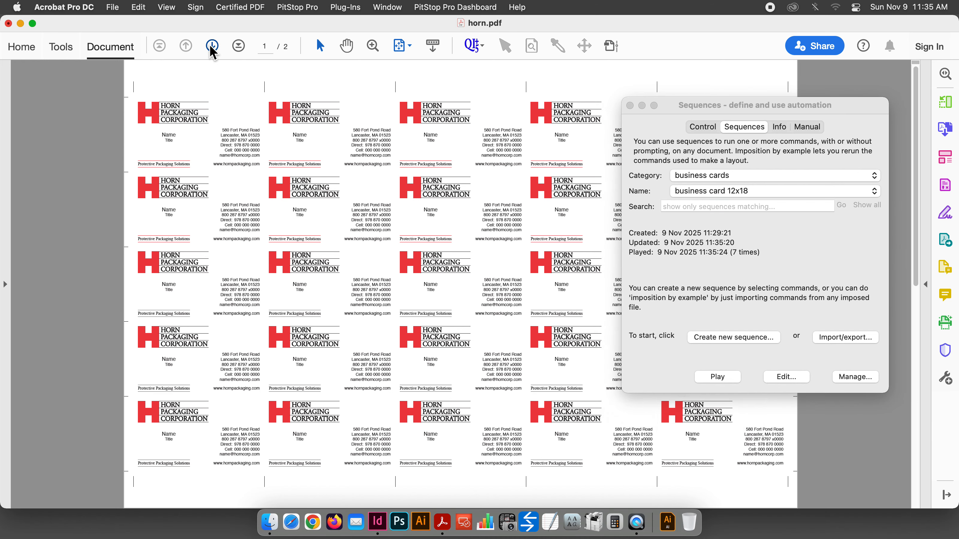
{"action": "left_click", "coordinate": [186, 46]}
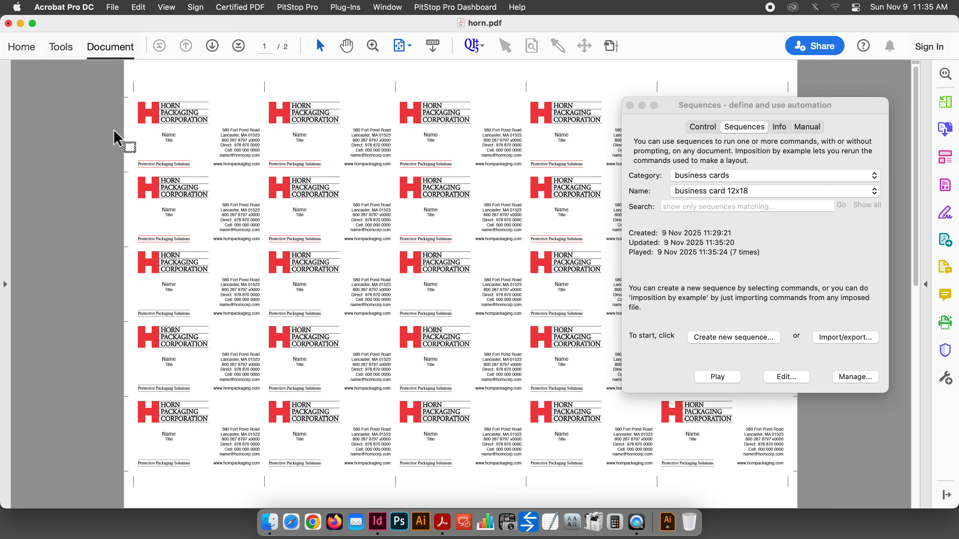
Step: Close the 12x18 imposition of horn.pdf without saving, and open dri no cell.pdf from the desktop
{"action": "left_click", "coordinate": [8, 23]}
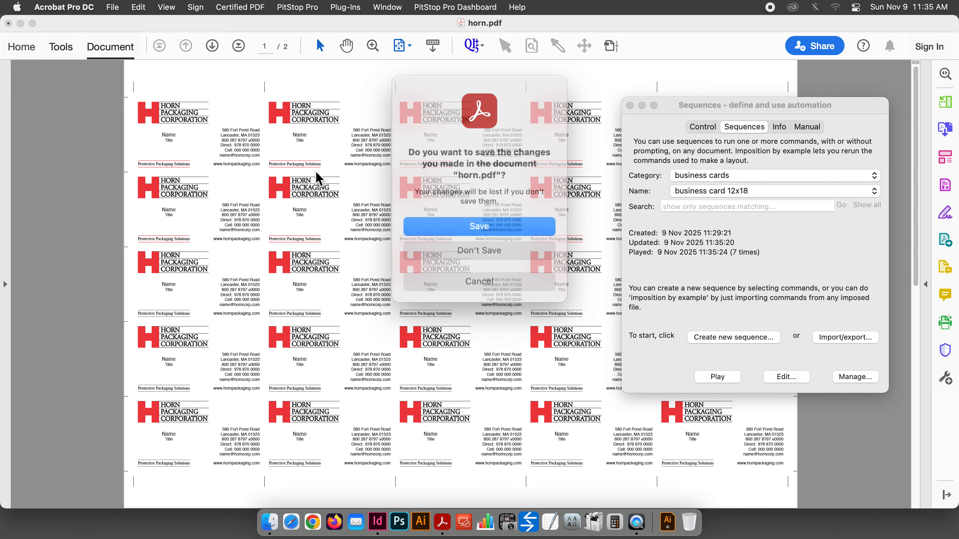
{"action": "left_click", "coordinate": [489, 244]}
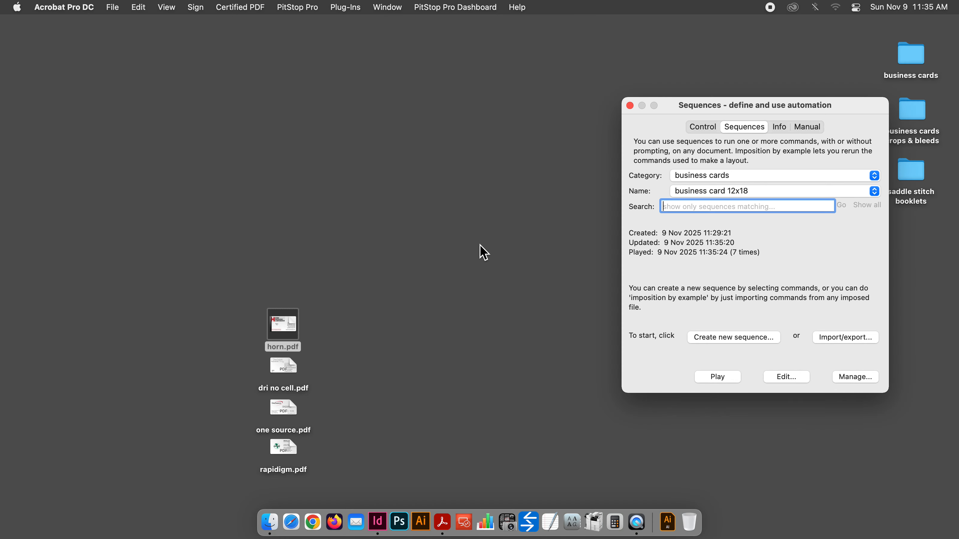
{"action": "left_click", "coordinate": [284, 368]}
{"action": "double_click", "coordinate": [284, 369]}
Step: Play the "business card 11x17" sequence on dri no cell.pdf
{"action": "left_click", "coordinate": [733, 191]}
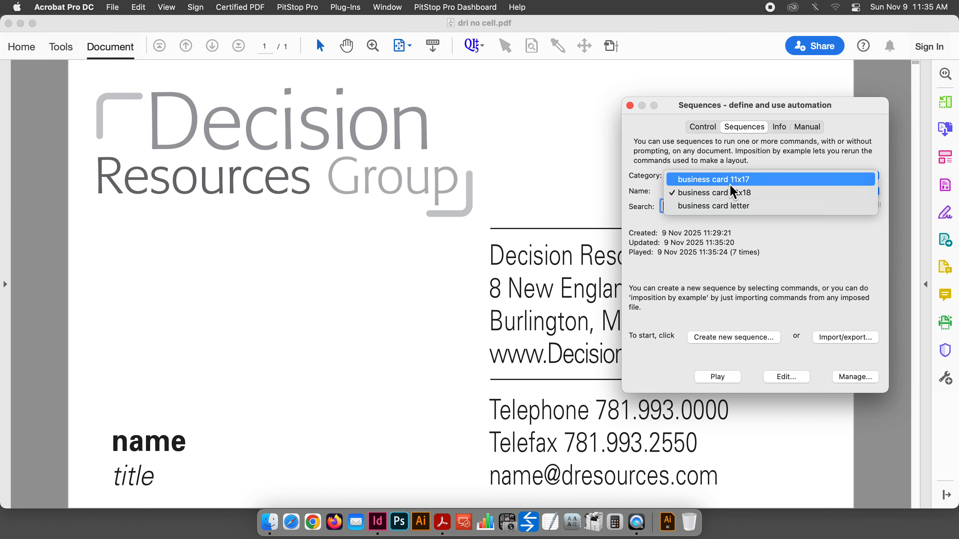
{"action": "left_click", "coordinate": [731, 184]}
{"action": "left_click", "coordinate": [716, 376]}
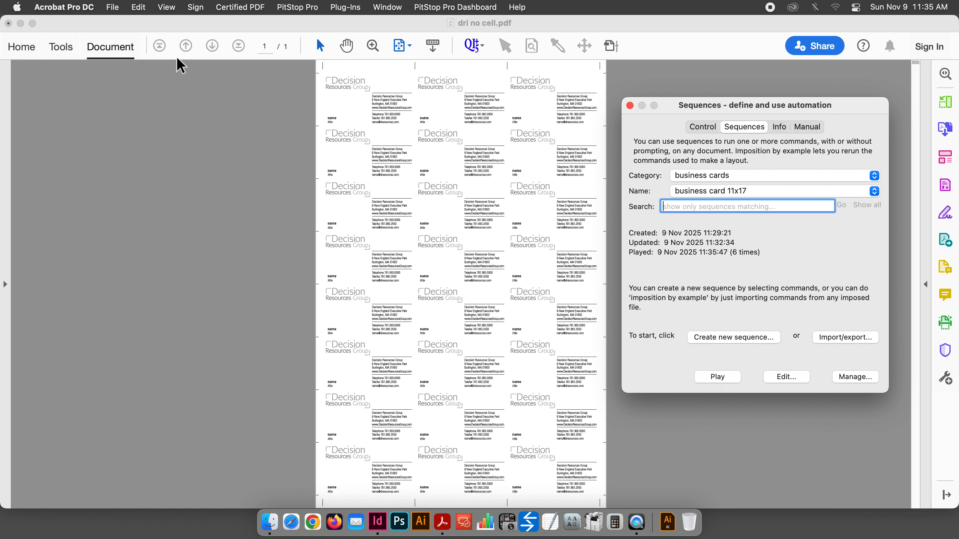
Step: Close the imposed dri no cell.pdf without saving, and open one source.pdf from the desktop
{"action": "left_click", "coordinate": [8, 23]}
{"action": "left_click", "coordinate": [459, 247]}
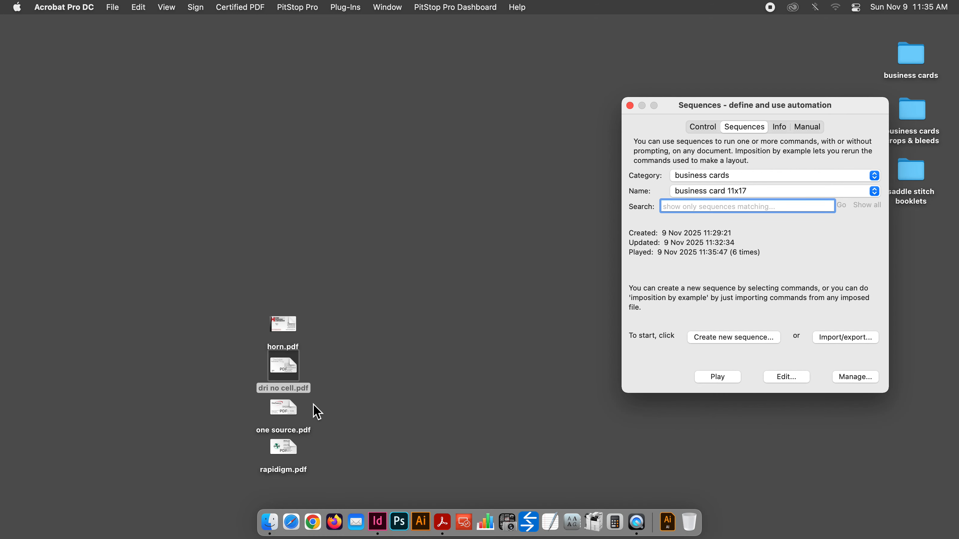
{"action": "double_click", "coordinate": [284, 410]}
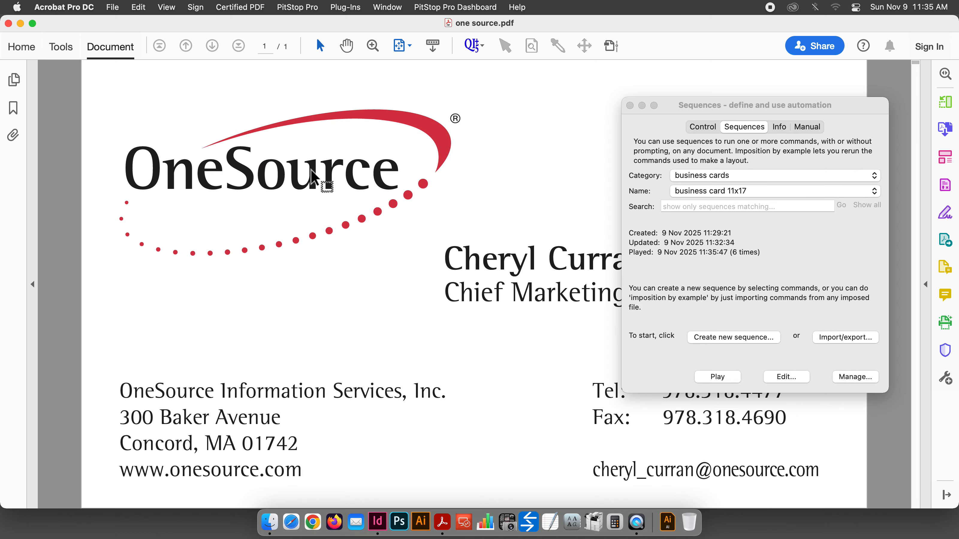
Step: Play the "business card letter" sequence on one source.pdf
{"action": "left_click", "coordinate": [743, 190]}
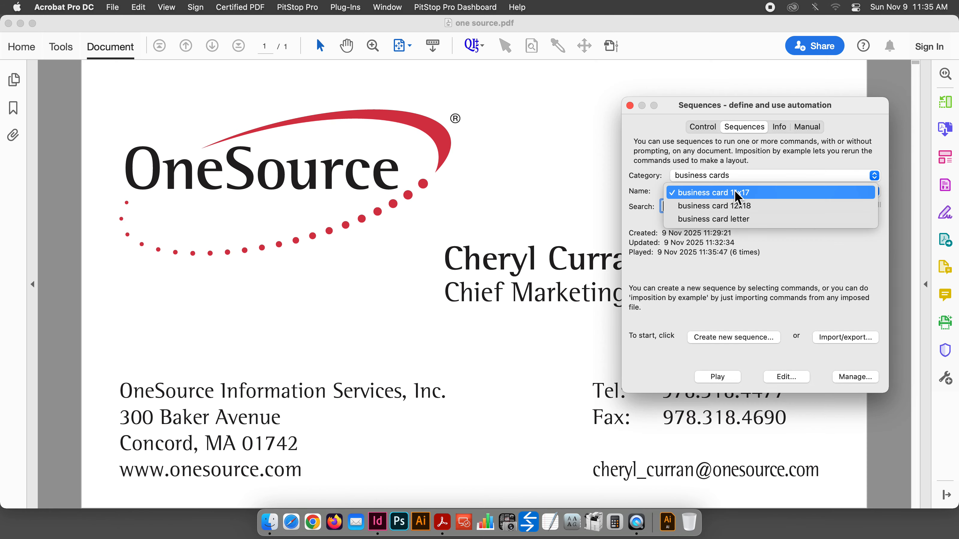
{"action": "left_click", "coordinate": [736, 219]}
{"action": "left_click", "coordinate": [717, 377]}
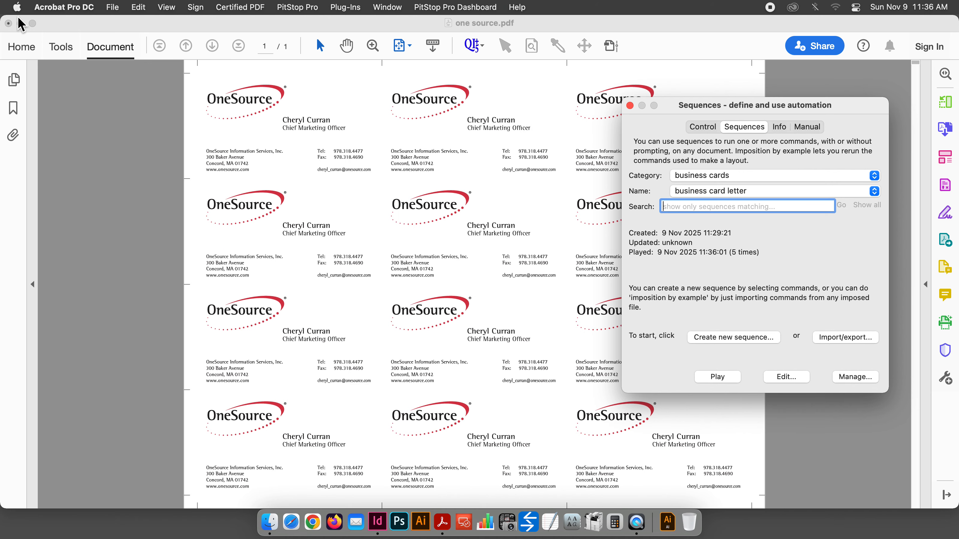
Step: Close the imposed one source.pdf without saving, and open rapidigm.pdf from the desktop
{"action": "left_click", "coordinate": [8, 23]}
{"action": "left_click", "coordinate": [509, 245]}
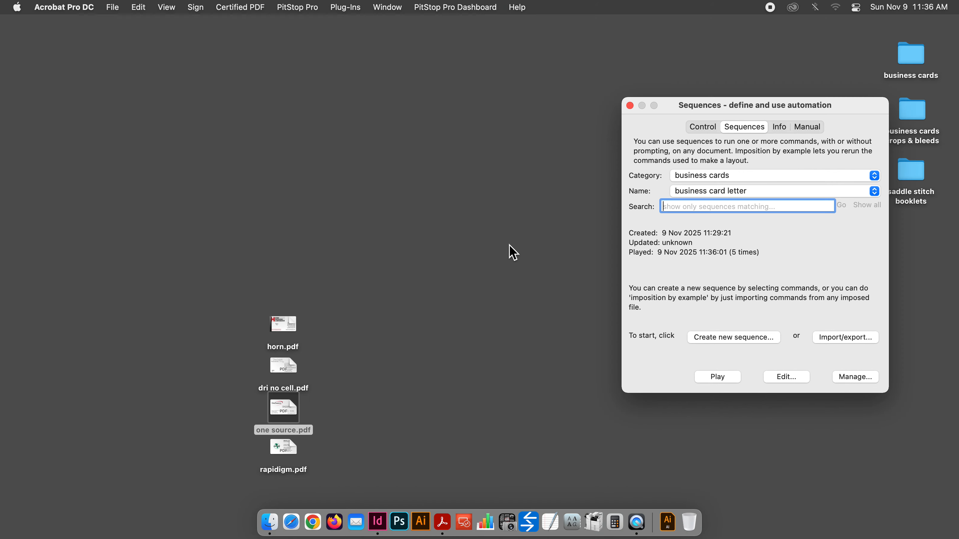
{"action": "double_click", "coordinate": [282, 454]}
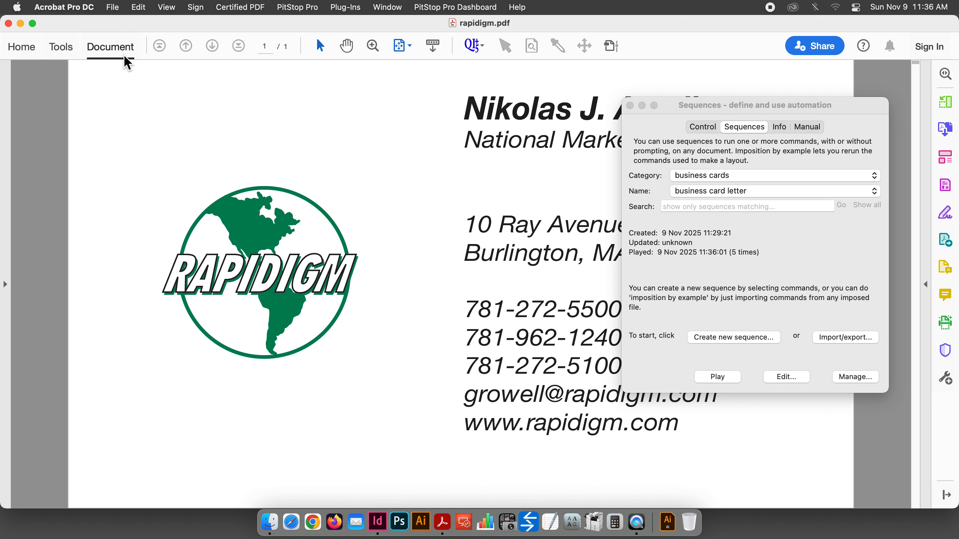
Step: Play the "business card 12x18" sequence on rapidigm.pdf
{"action": "left_click", "coordinate": [722, 191]}
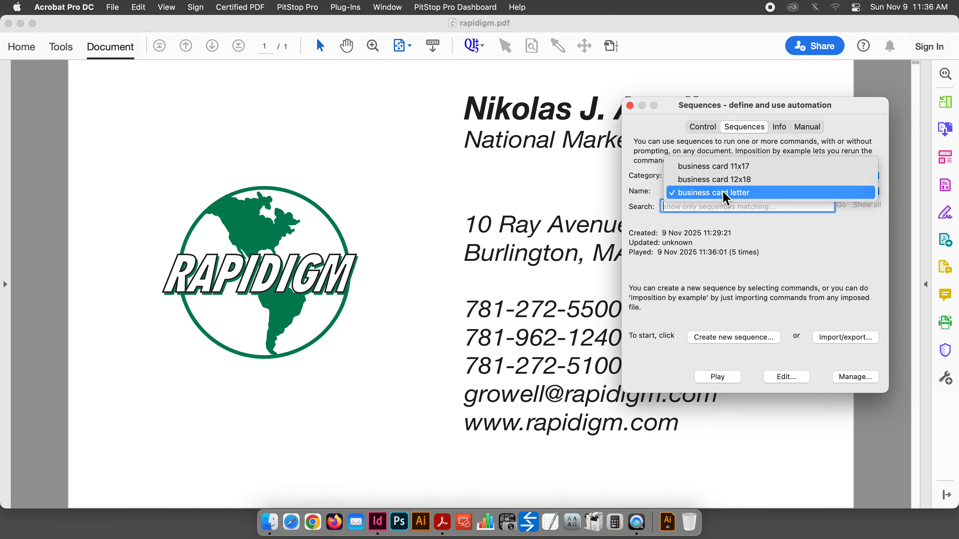
{"action": "left_click", "coordinate": [727, 179]}
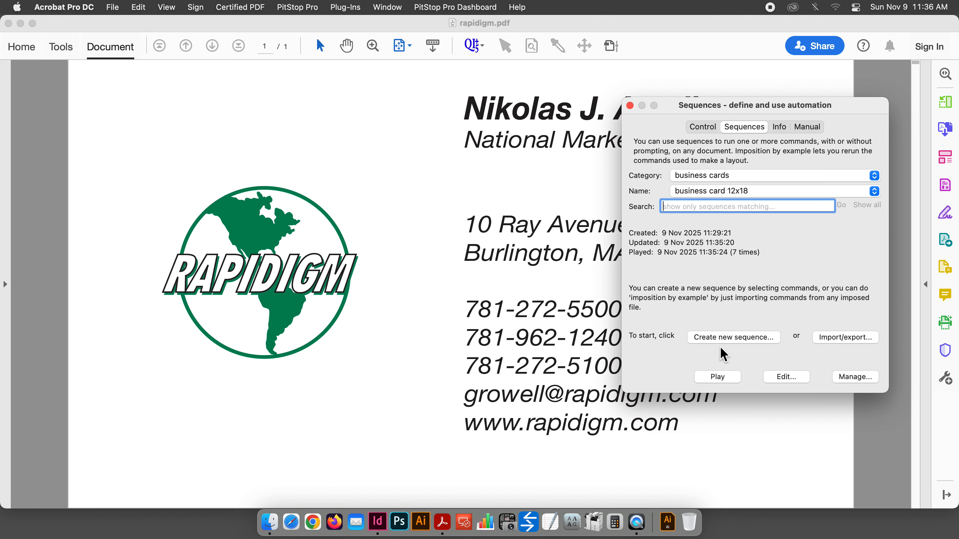
{"action": "left_click", "coordinate": [715, 379]}
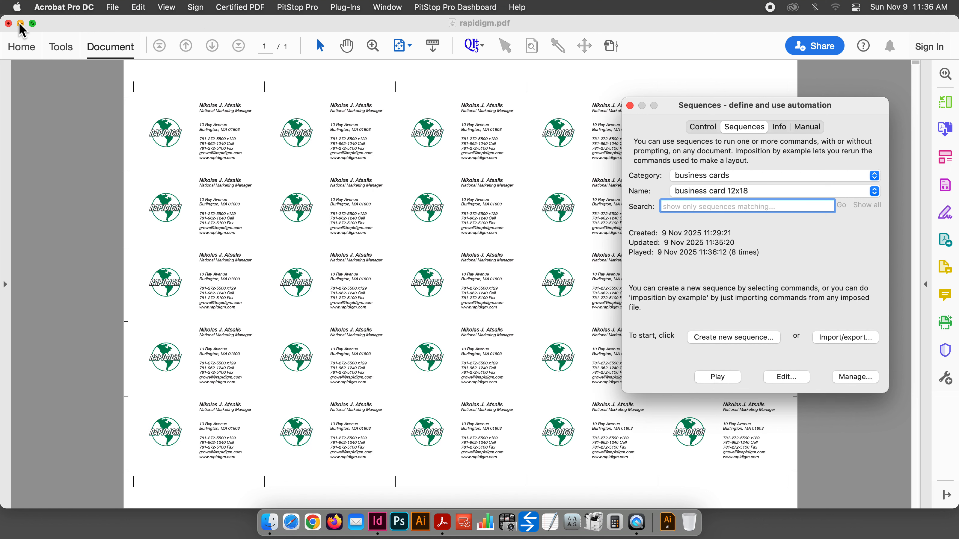
Step: Close the imposed rapidigm.pdf without saving, and reopen the original horn.pdf from the desktop
{"action": "left_click", "coordinate": [9, 24]}
{"action": "left_click", "coordinate": [478, 242]}
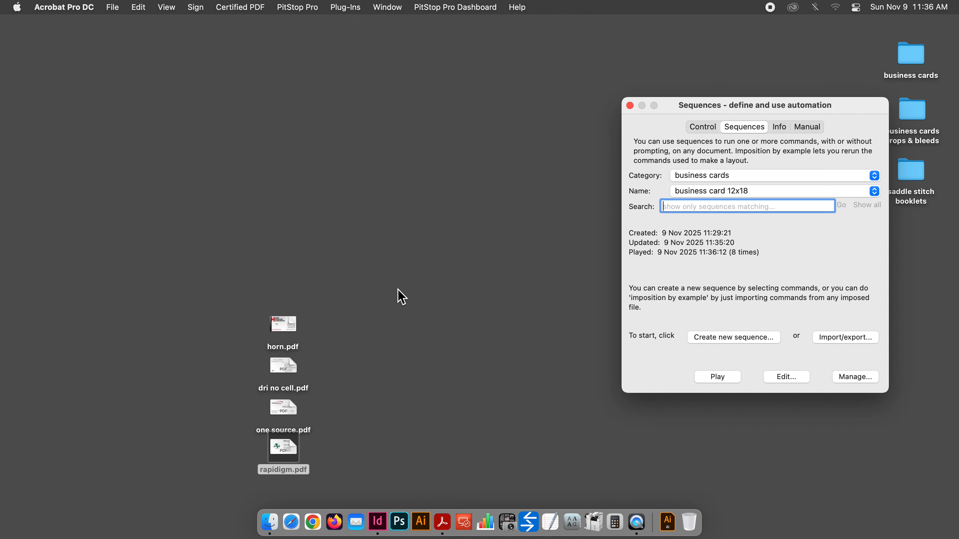
{"action": "double_click", "coordinate": [284, 323]}
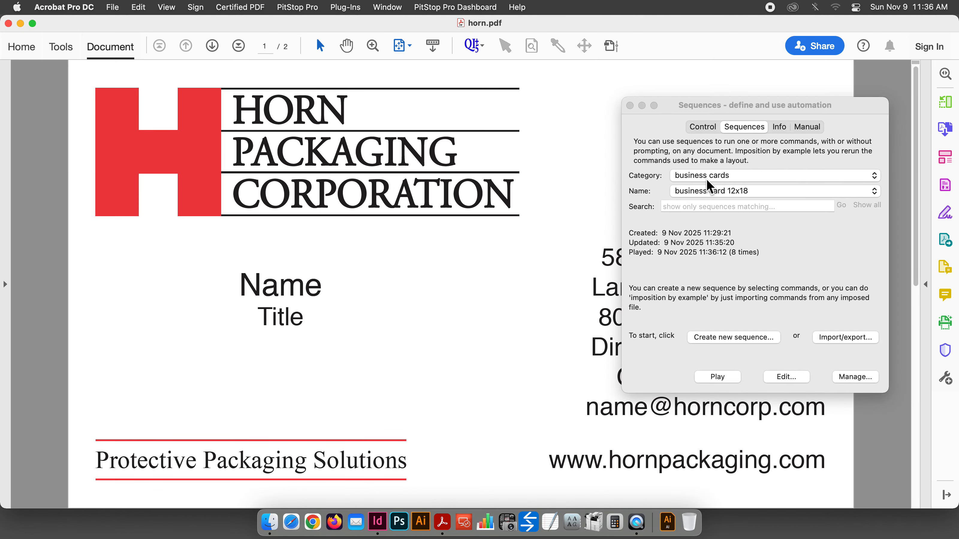
Step: Play the "business card 11x17" sequence on horn.pdf, and check page 2 before returning to page 1
{"action": "left_click", "coordinate": [715, 197]}
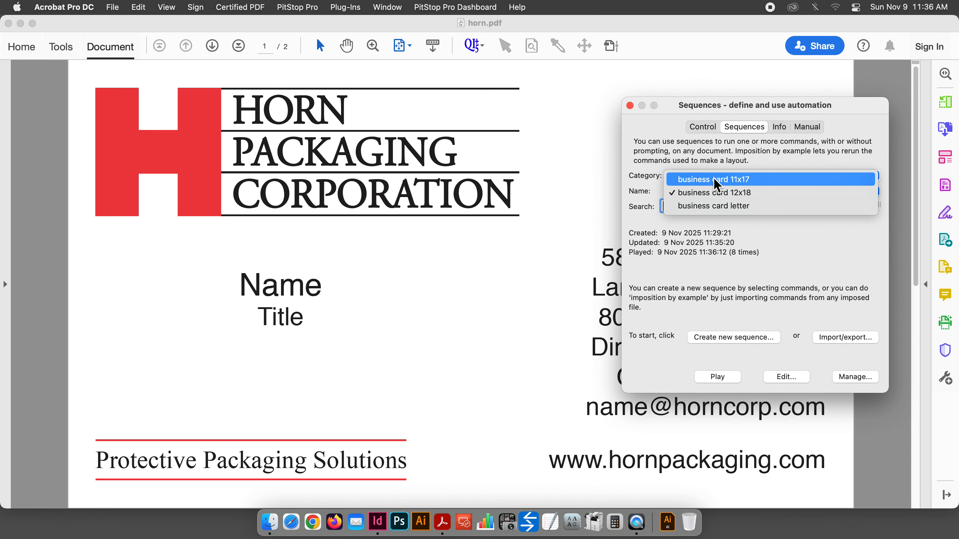
{"action": "left_click", "coordinate": [714, 179]}
{"action": "left_click", "coordinate": [721, 374]}
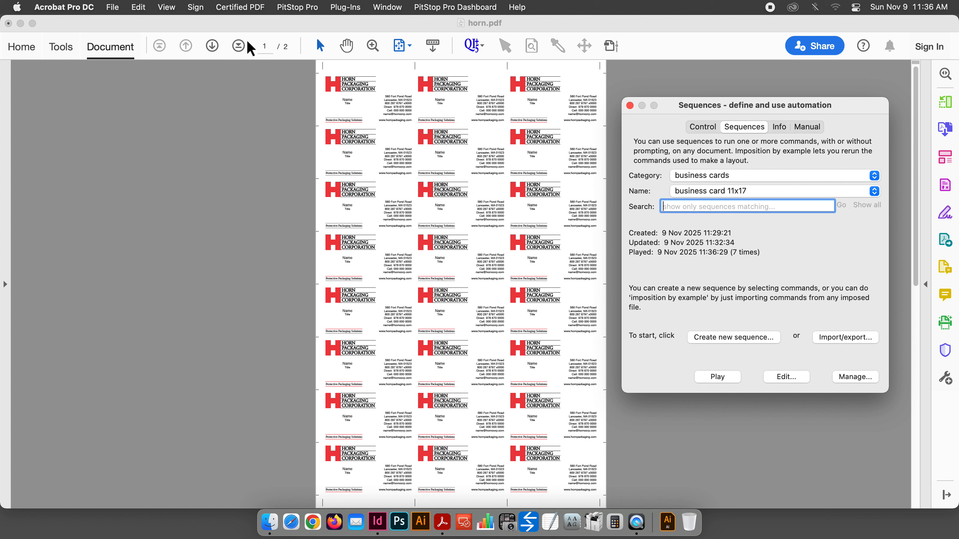
{"action": "left_click", "coordinate": [213, 45]}
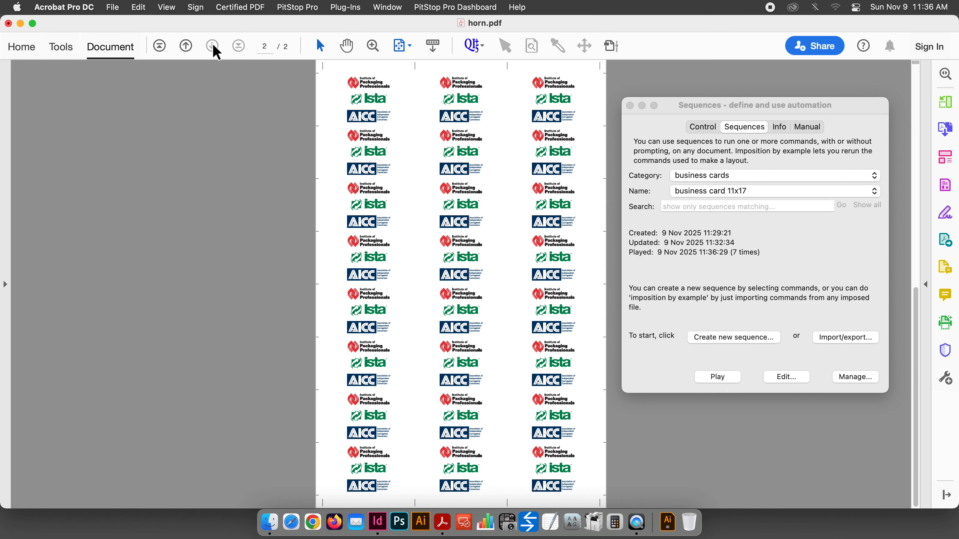
{"action": "left_click", "coordinate": [184, 45]}
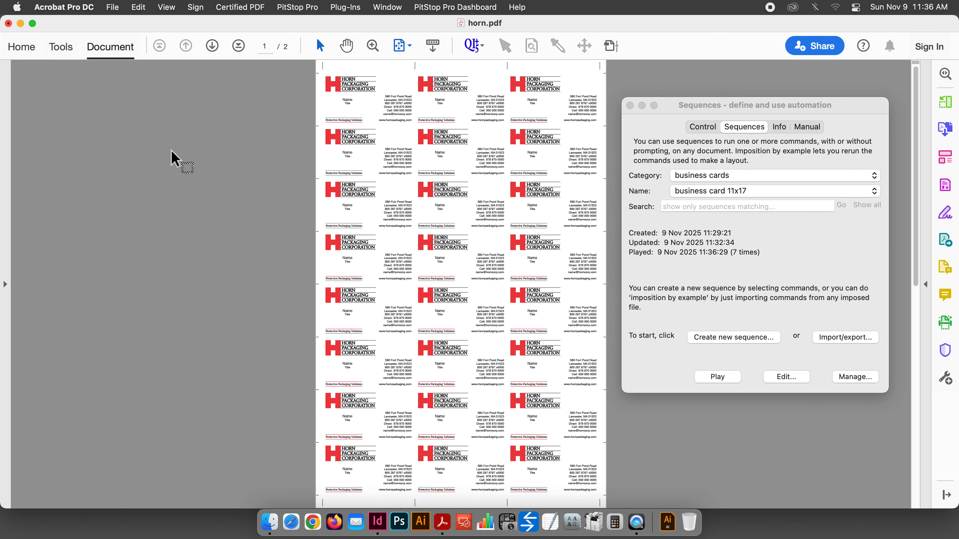